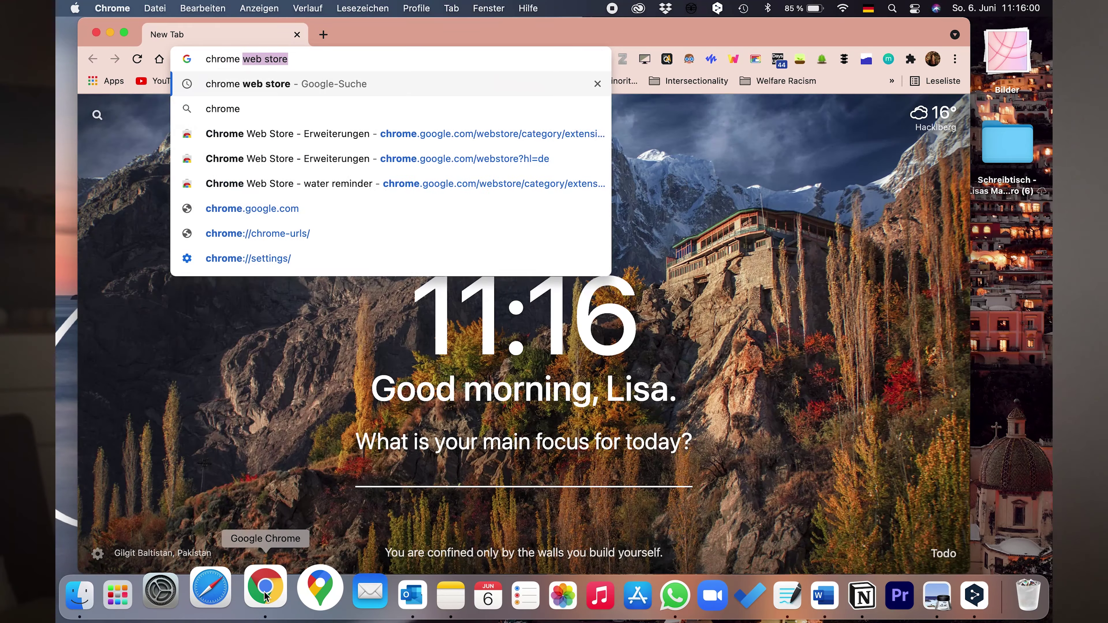
- Search the Chrome Web Store for 'mybib' and open the MyBib: Free Citation Generator page
key(Return)
click(240, 256)
click(214, 173)
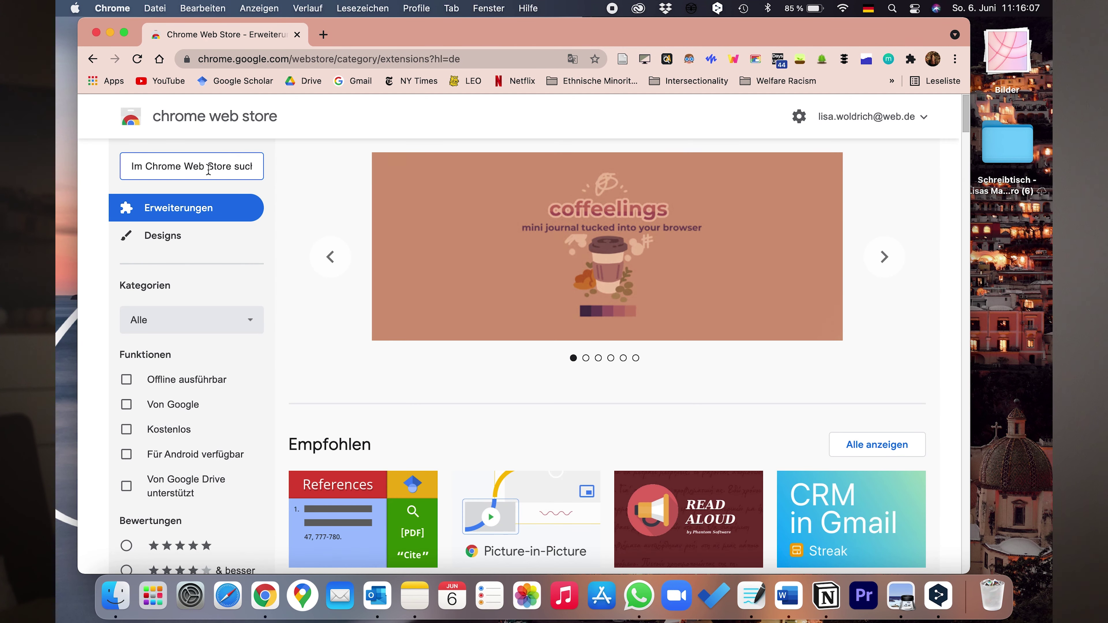
text(mybib)
key(Return)
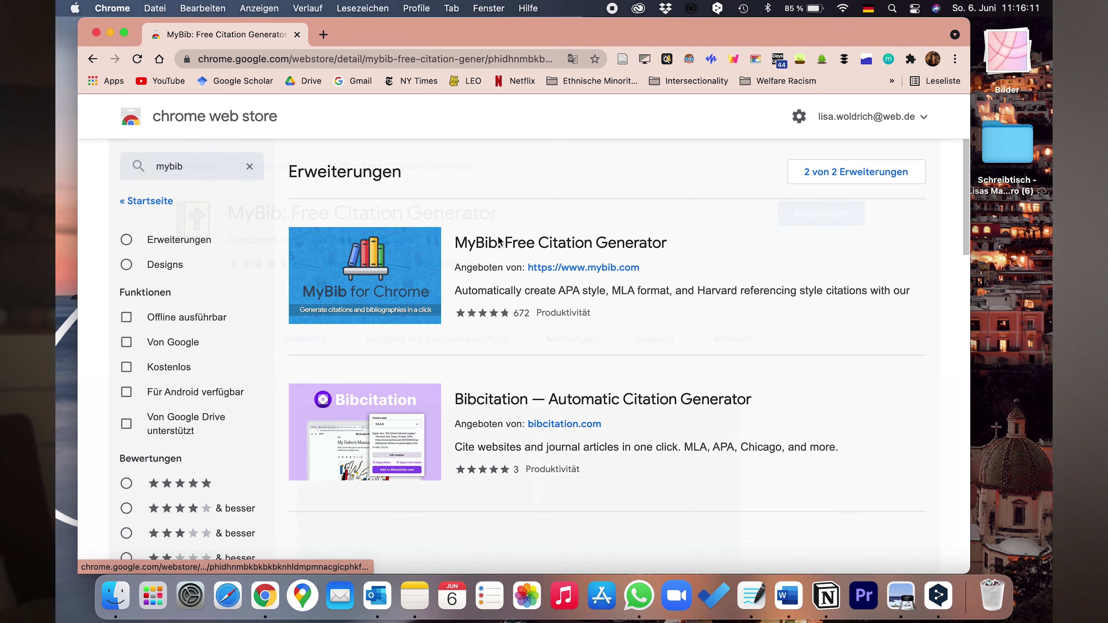
click(871, 221)
click(858, 215)
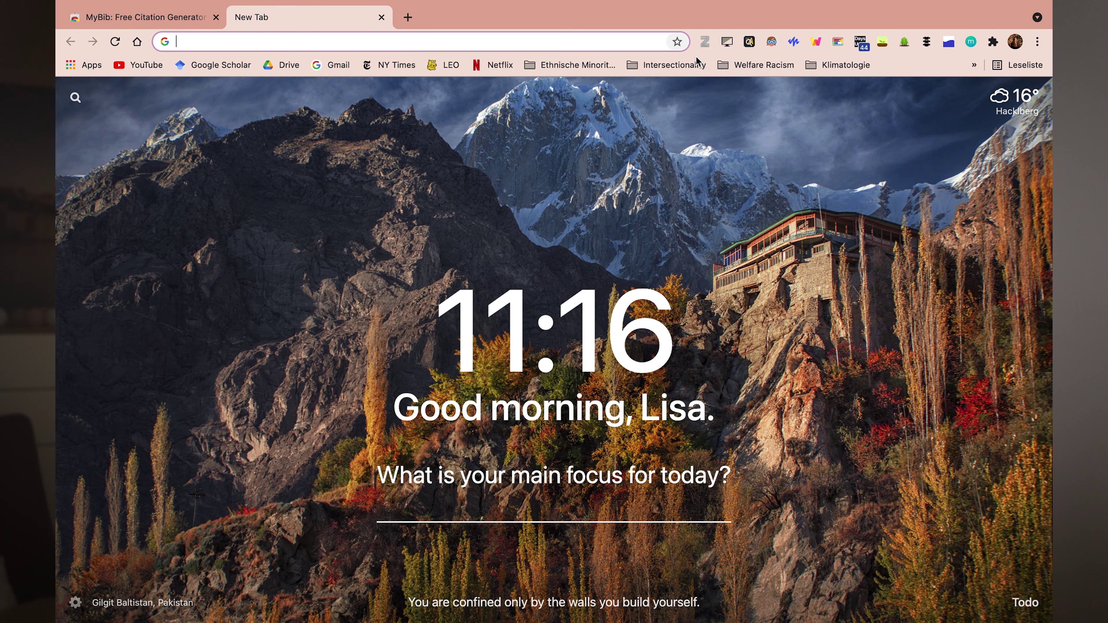
- On the extensions management page, switch AlphaText off and back on
click(993, 42)
scroll(938, 223, down, 3)
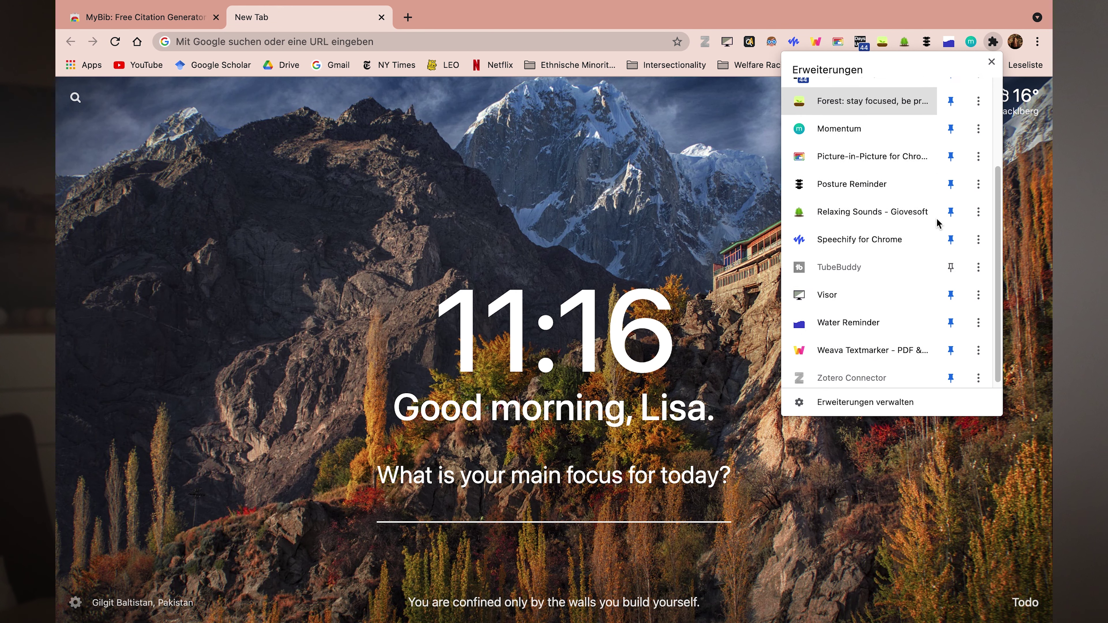
click(866, 402)
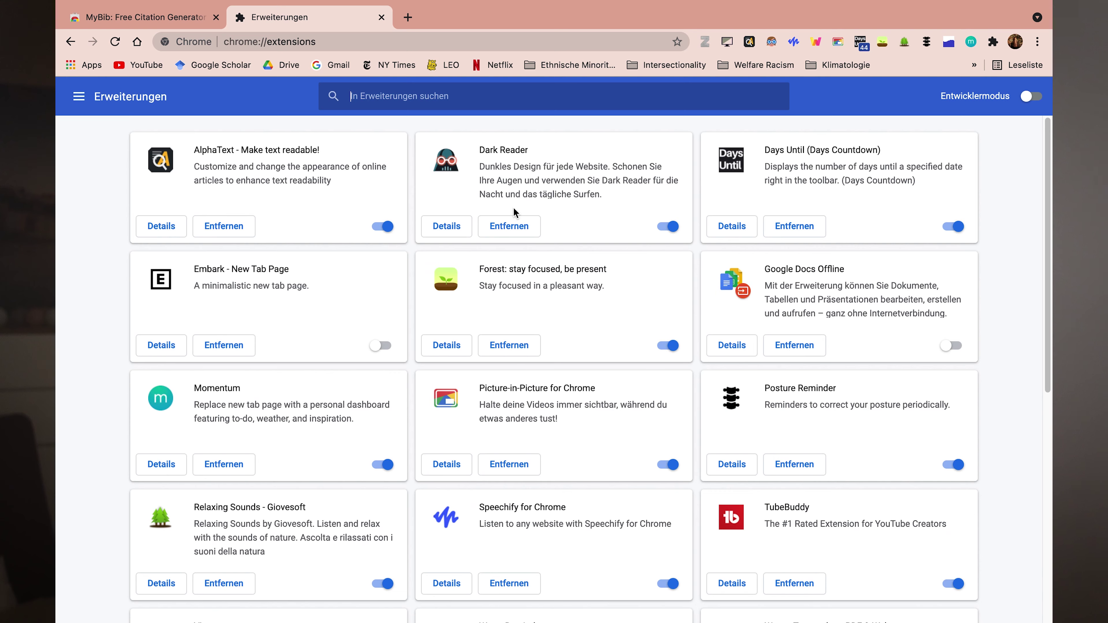
click(386, 228)
click(382, 227)
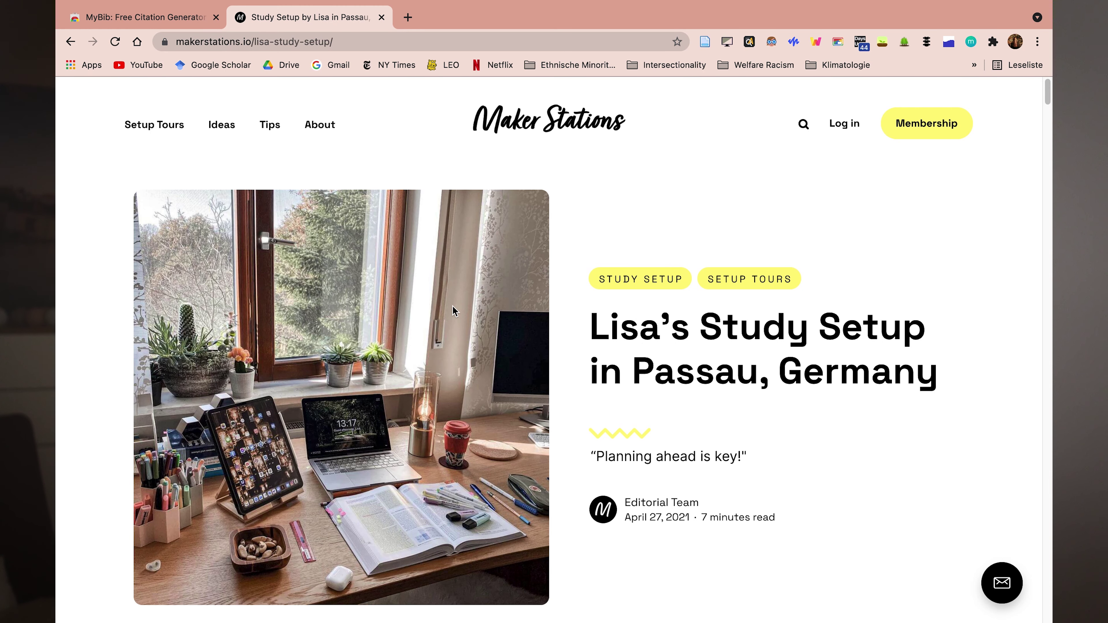
- Save the article with the Zotero Connector into the 'My YouTube video' collection
click(706, 42)
click(995, 107)
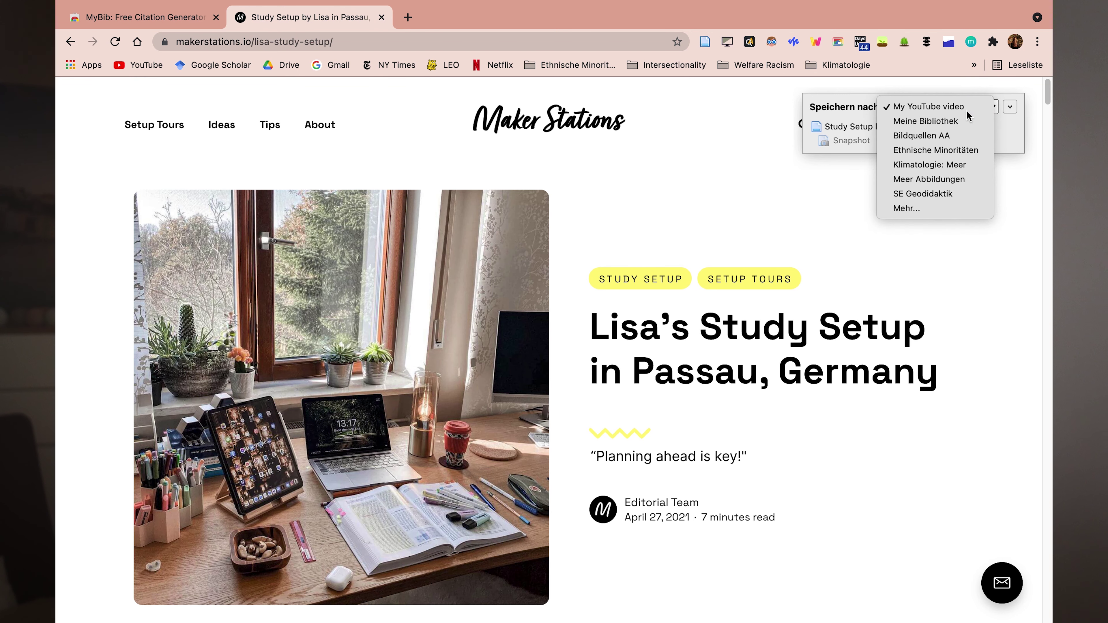
click(967, 109)
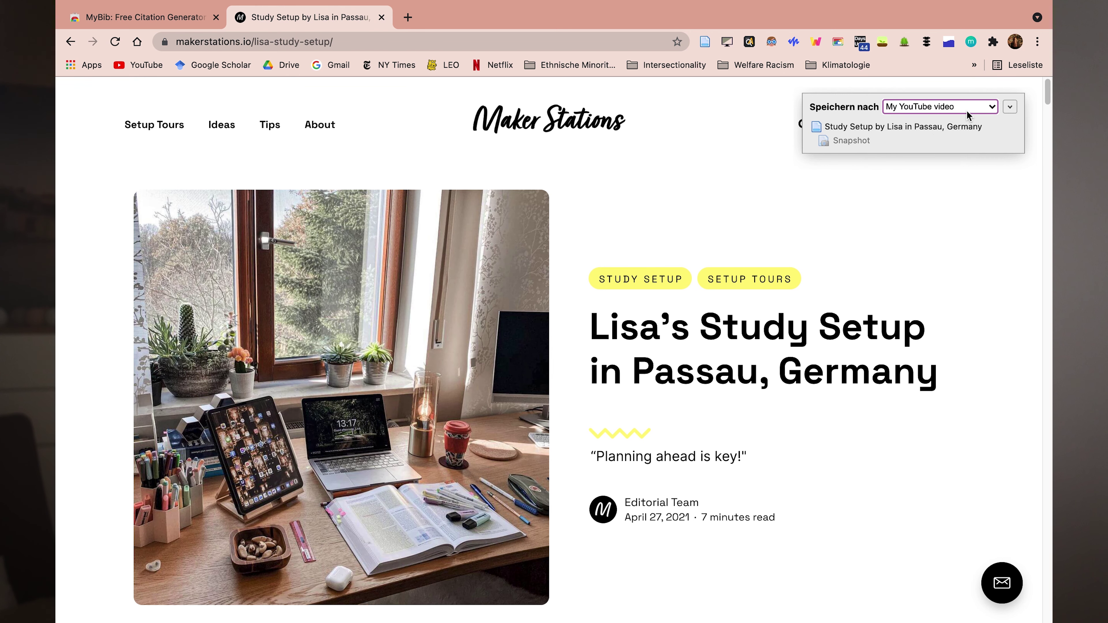
- In Zotero, select the saved article and keep its item type as Webseite
click(950, 598)
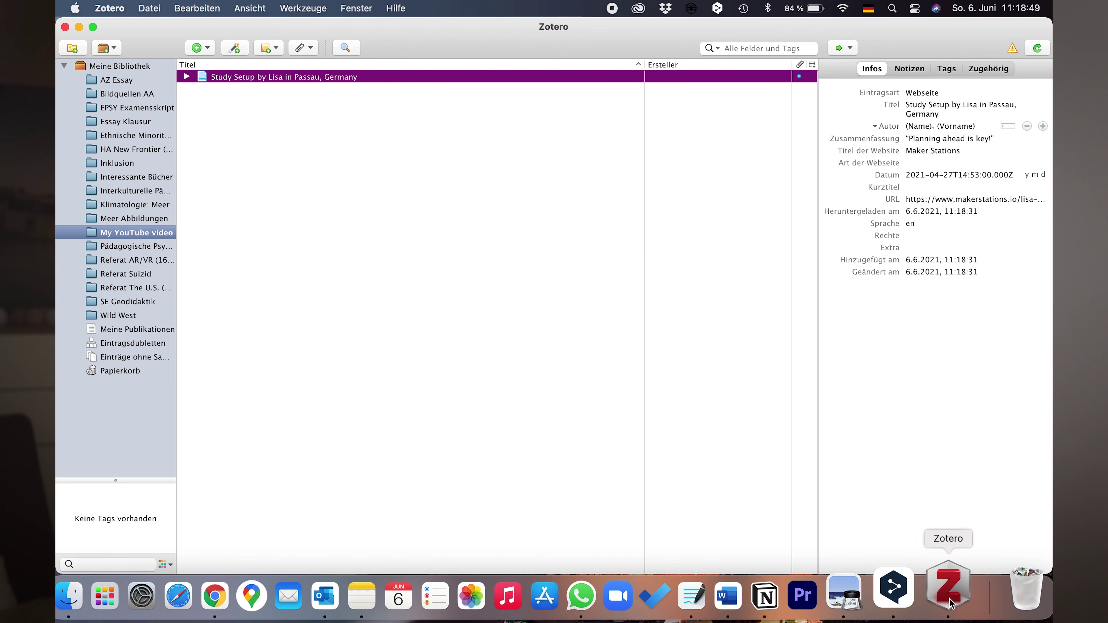
click(281, 76)
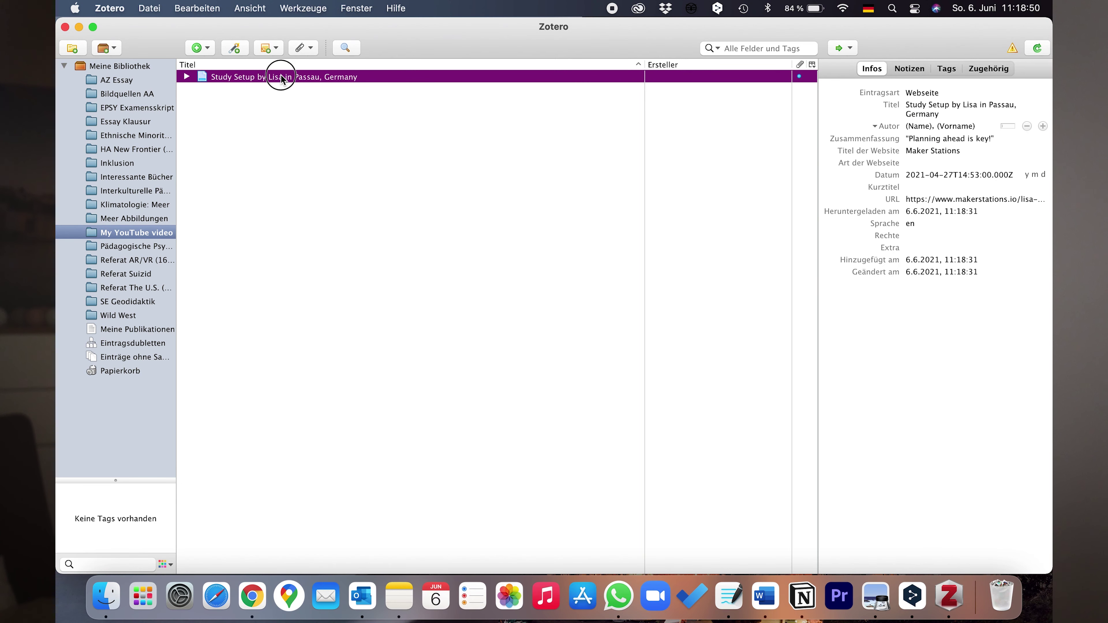
click(928, 92)
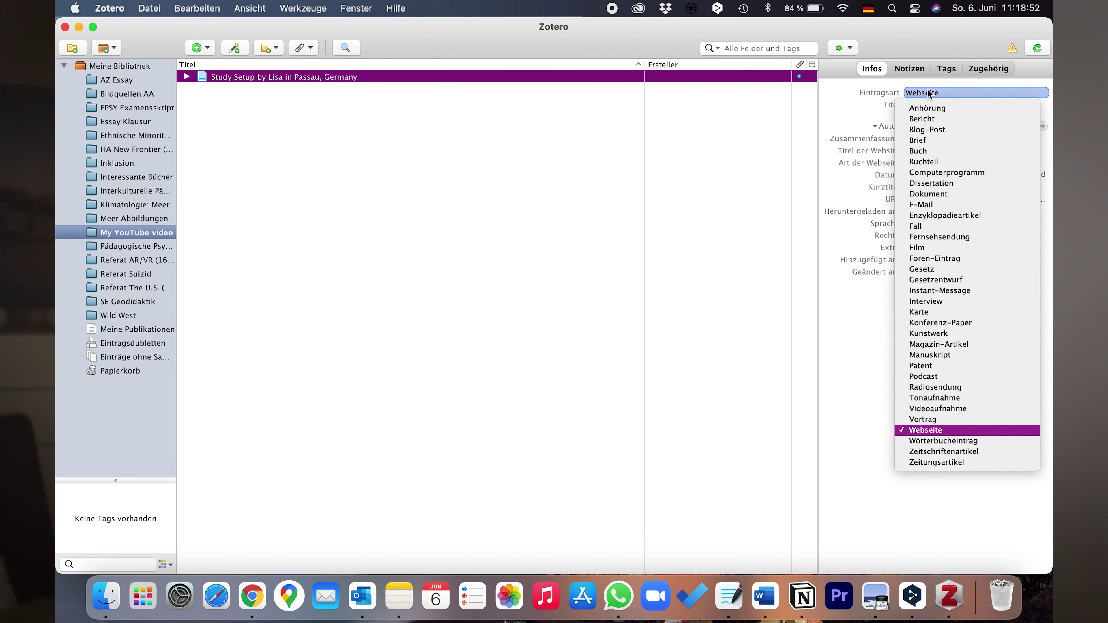
click(929, 93)
key(Tab)
key(Tab)
key(Tab)
key(Tab)
key(Tab)
key(Tab)
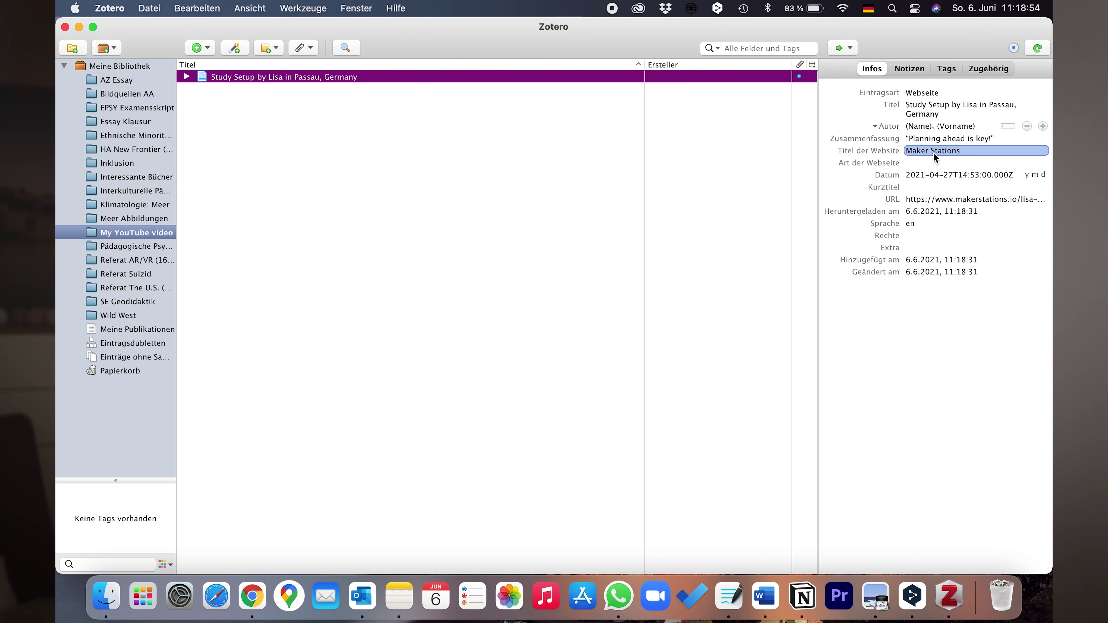
key(Tab)
key(Tab)
key(Tab)
key(Tab)
key(Tab)
click(942, 273)
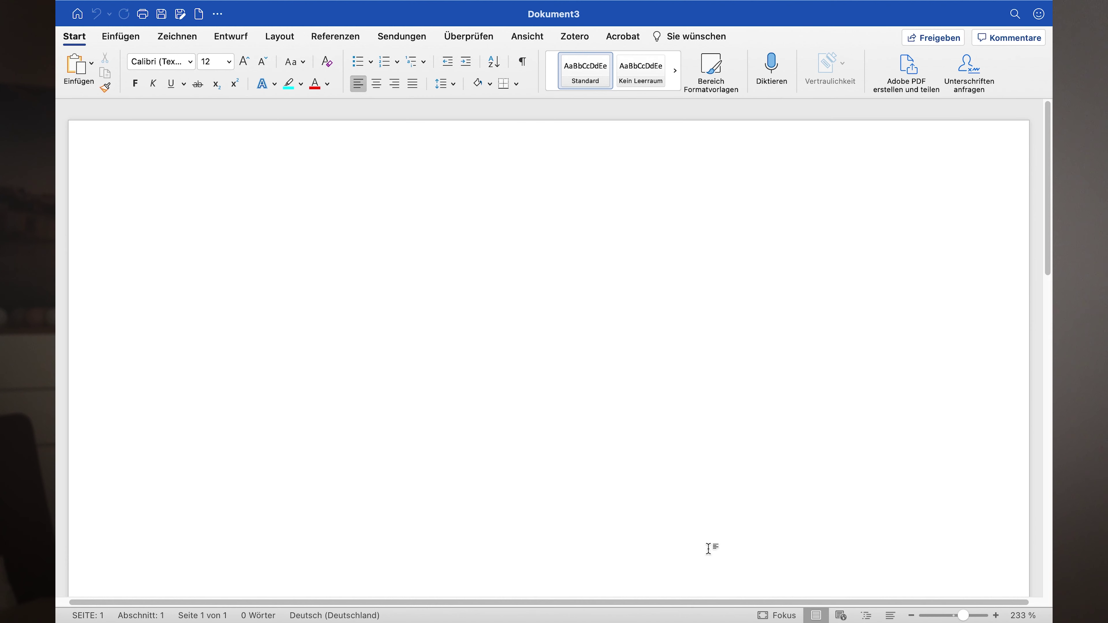
- Write 'Don't forget to subscribe! :)' in Dokument3 and bring up Word's Zotero tools
text(Don't forget to )
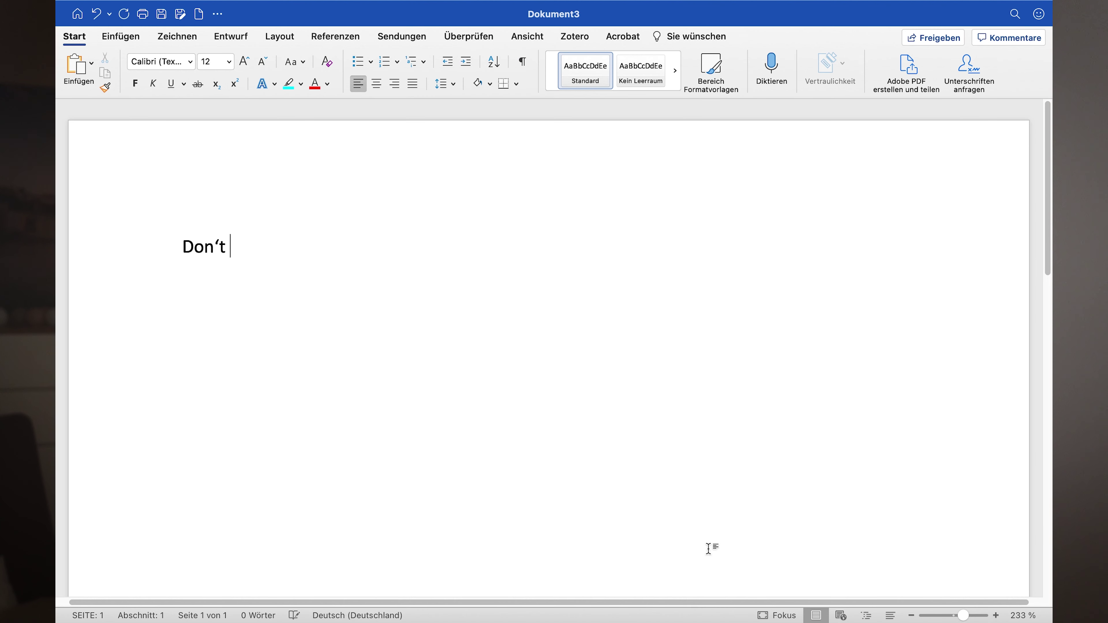
text(subs)
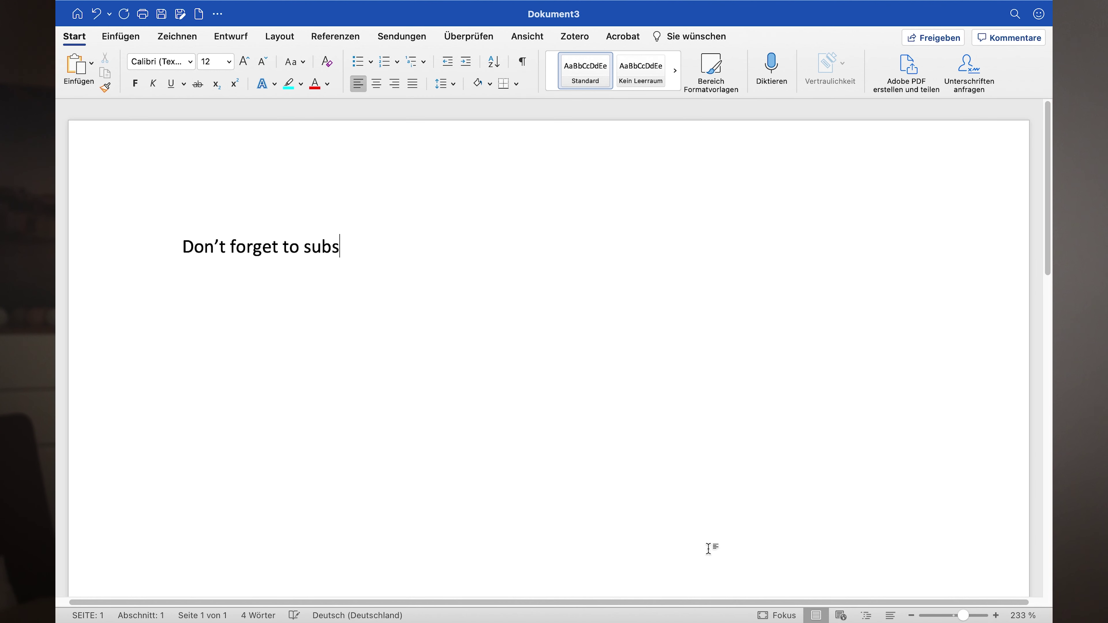
text(cribe! )
text(:))
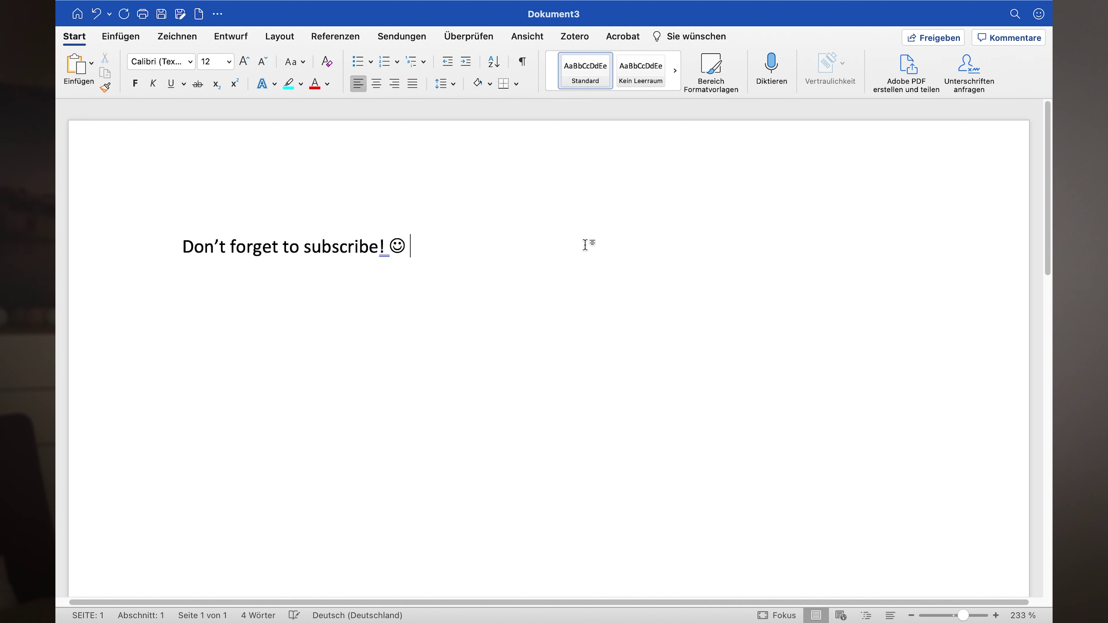
click(580, 43)
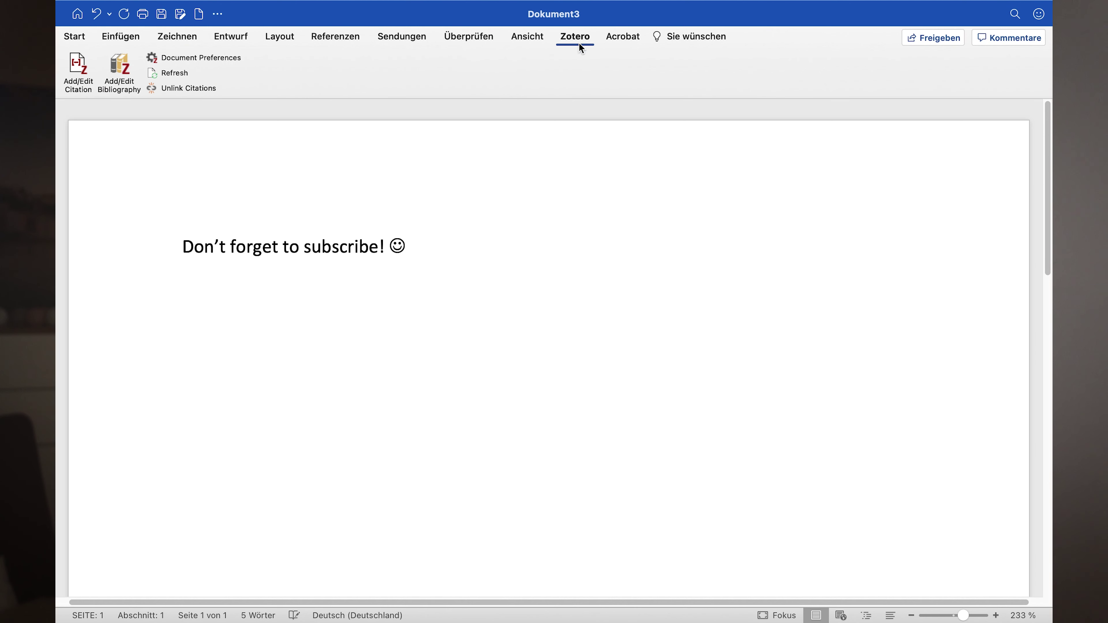
- Add a Zotero citation, accepting document preferences and choosing the 'maker' study-setup article
click(80, 74)
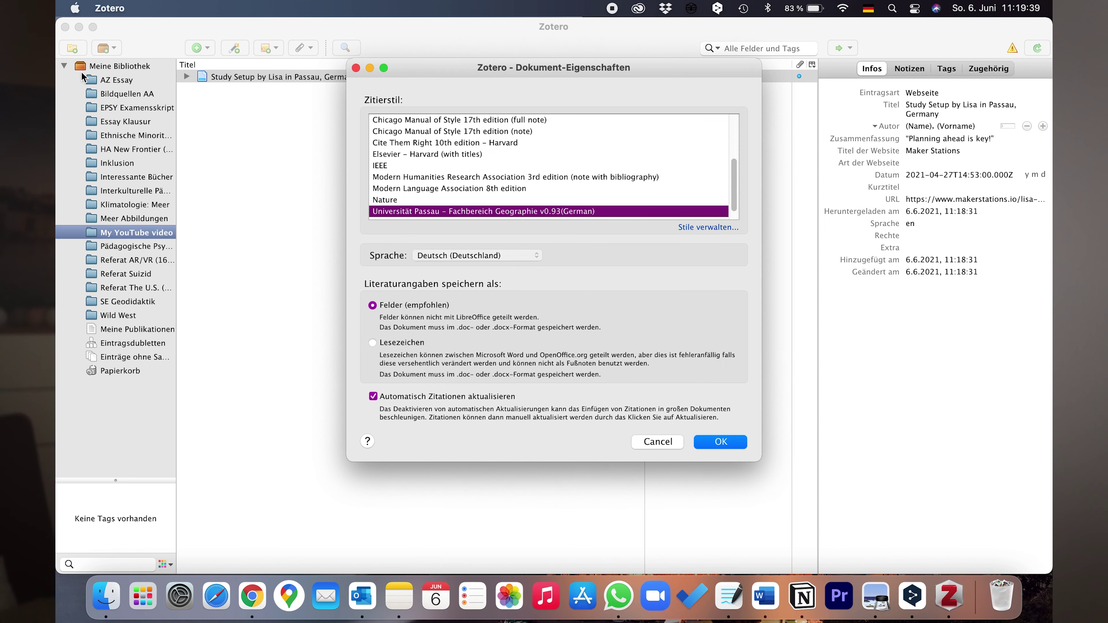
click(720, 442)
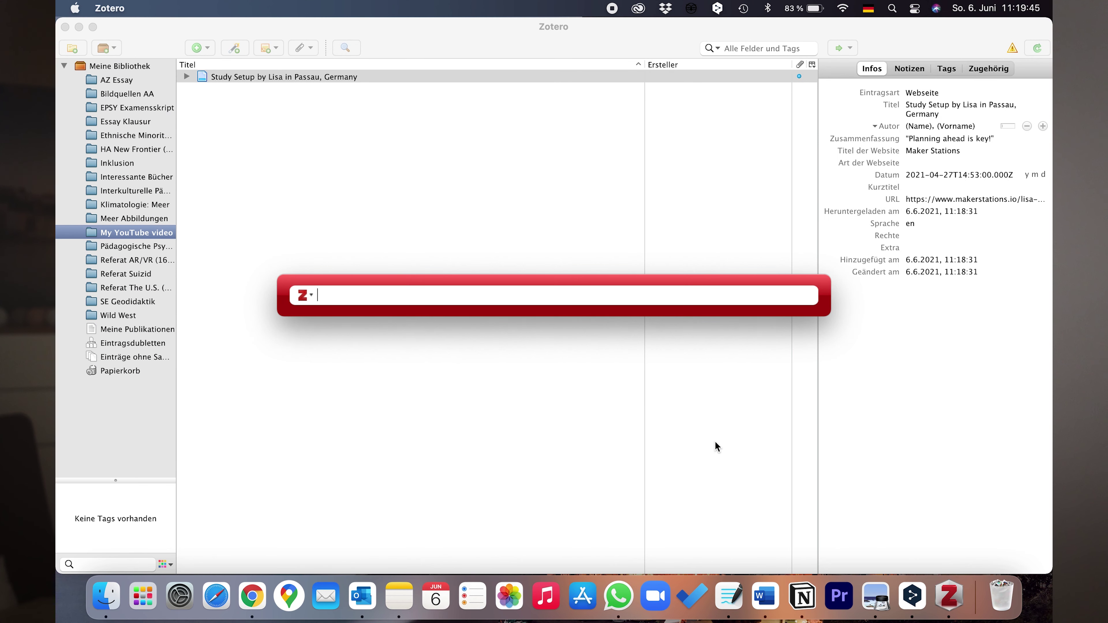
text(maker)
click(456, 341)
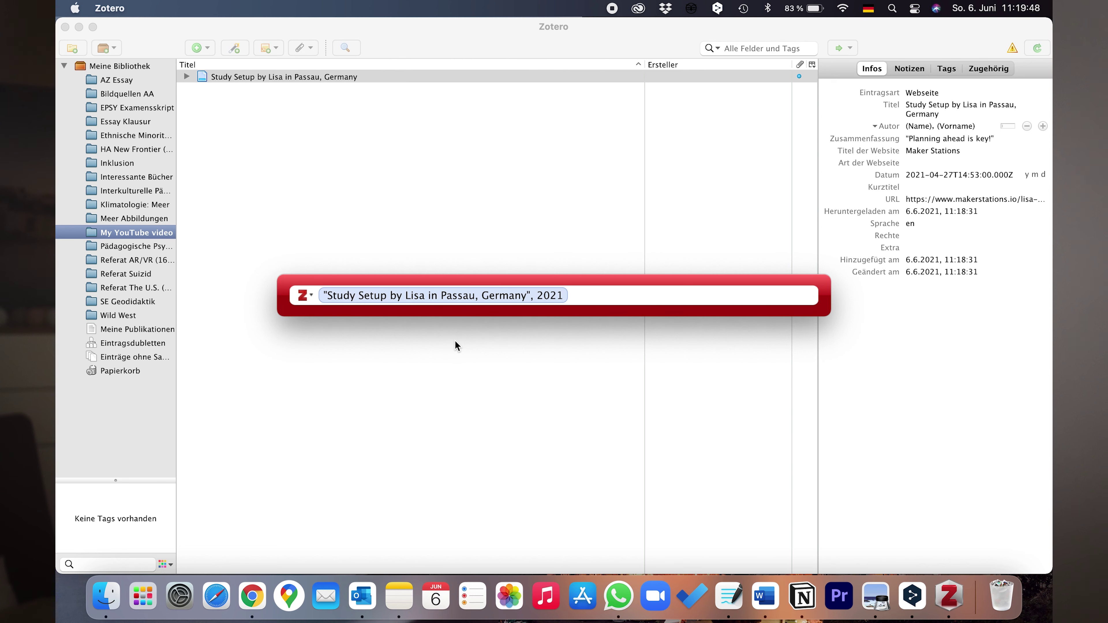
key(Return)
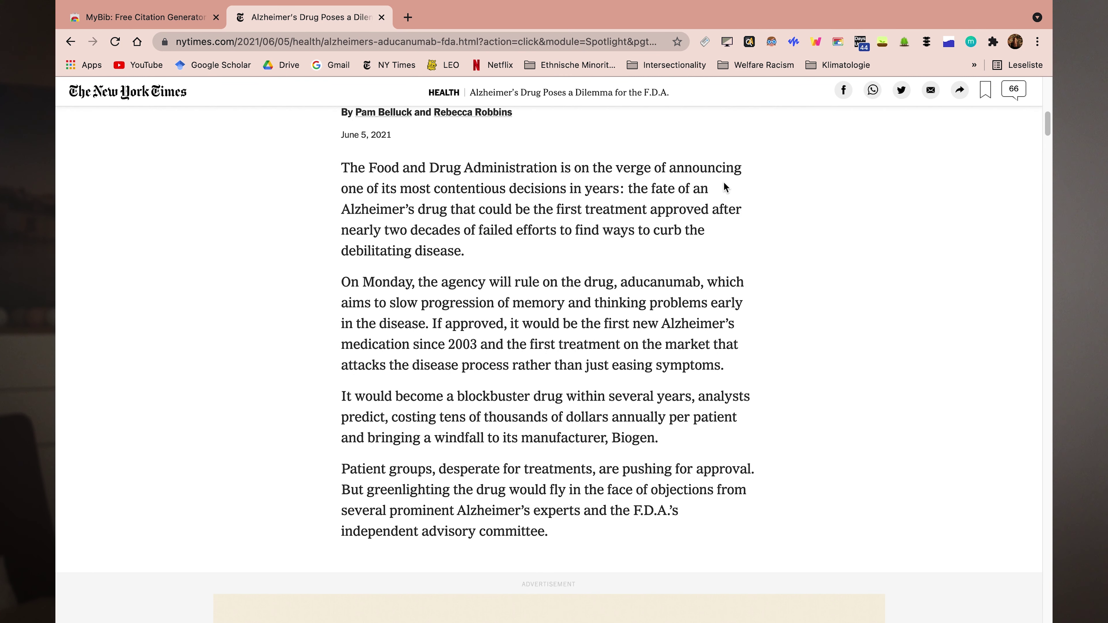
- Turn on the Visor overlay with red at 154, more green and blue, stronger opacity, wider band
click(727, 41)
drag(685, 102, 661, 103)
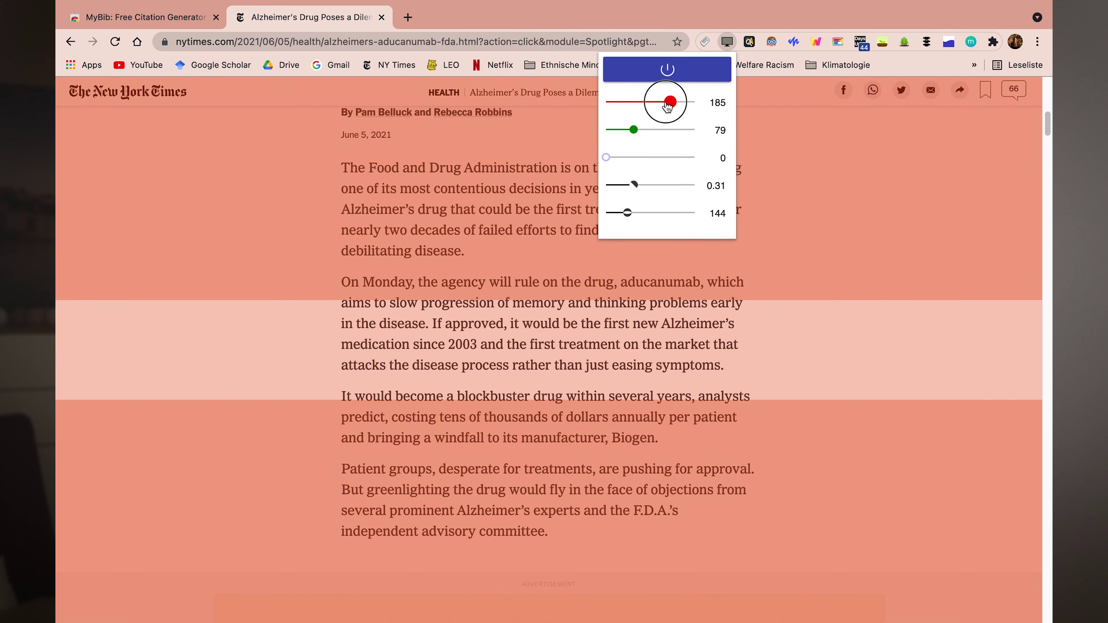
drag(610, 158, 656, 130)
drag(644, 188, 639, 214)
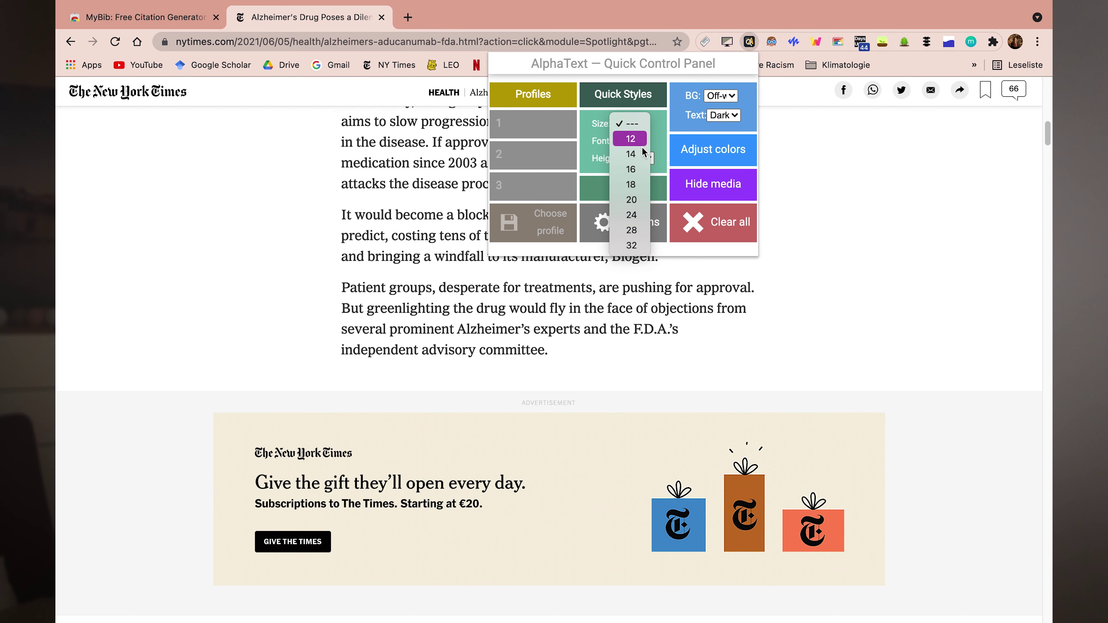
- Style the article in AlphaText: size 18, Times font, black background, off-white text, media hidden
click(642, 185)
click(633, 141)
click(656, 323)
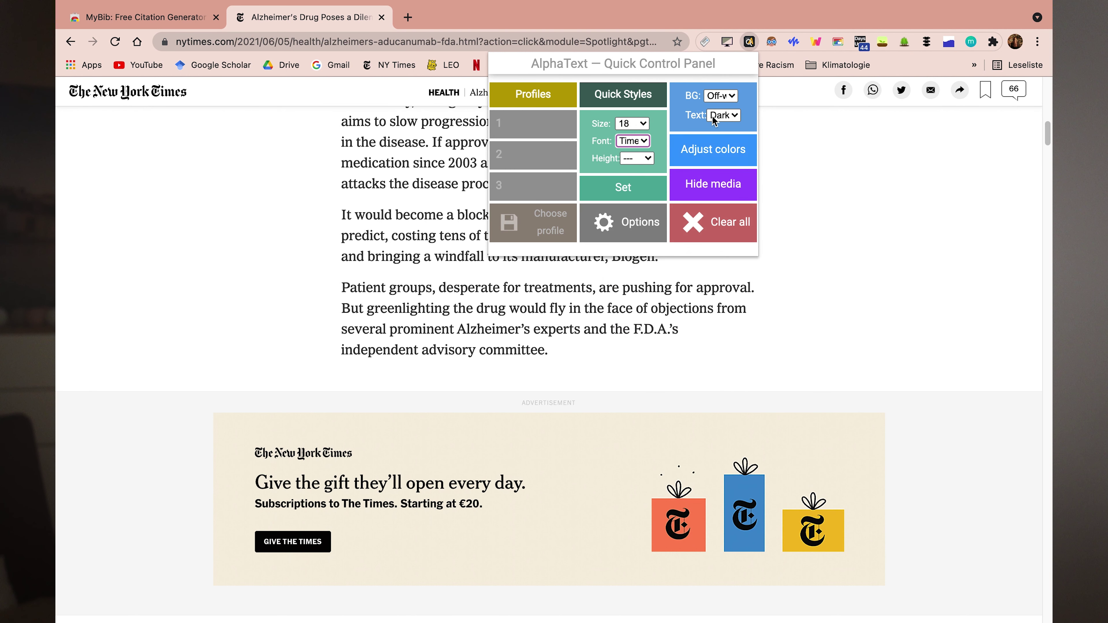
click(722, 96)
click(726, 172)
click(724, 116)
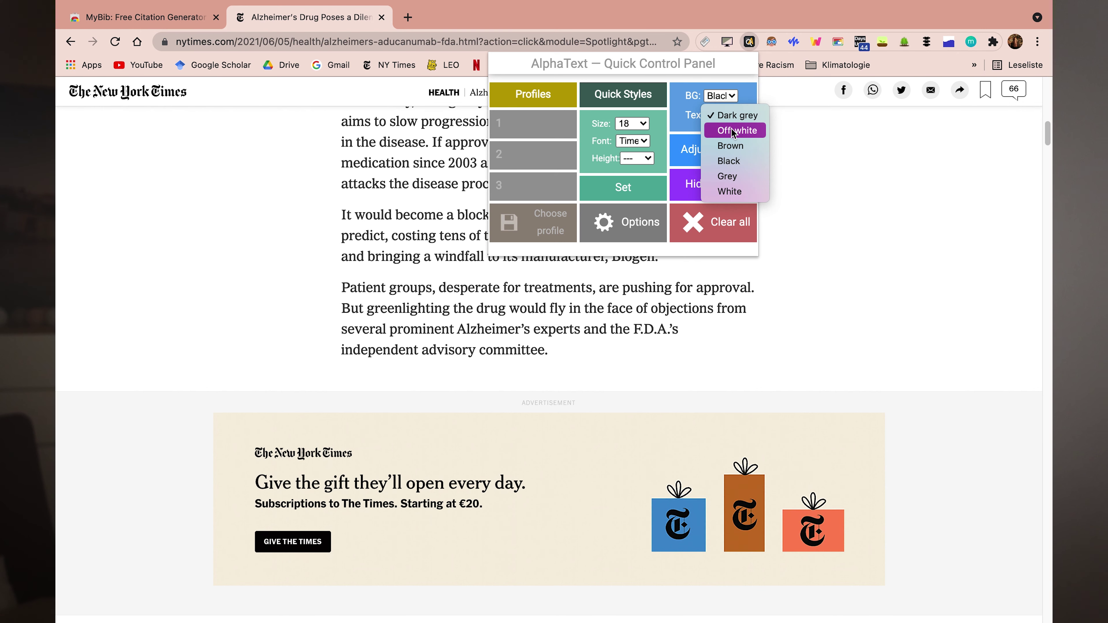
click(733, 130)
click(715, 149)
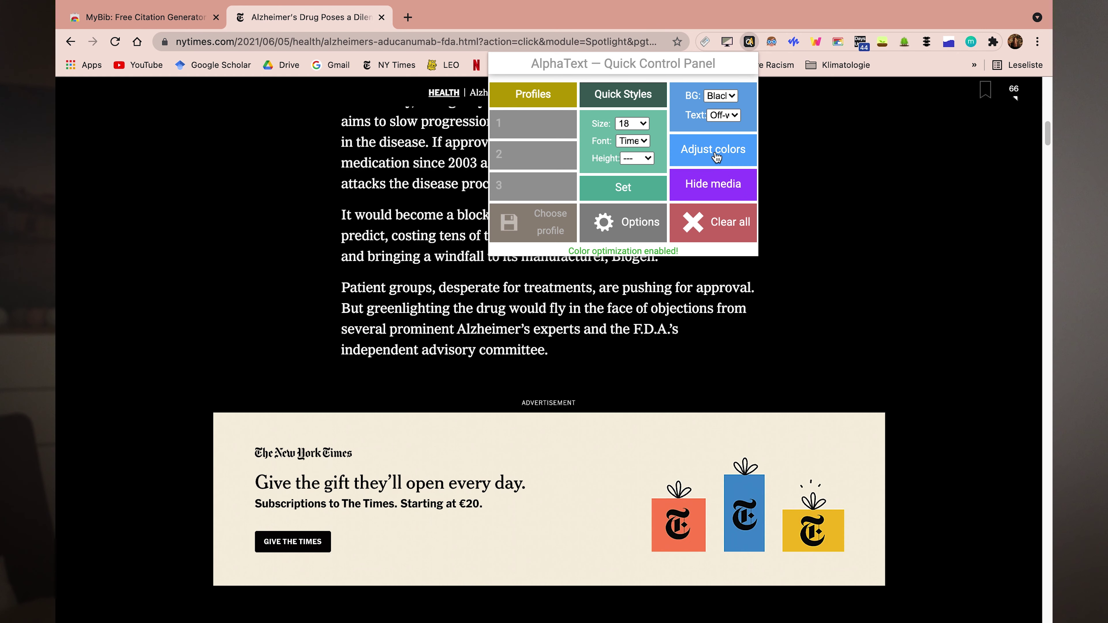
click(713, 184)
click(519, 288)
- Change AlphaText's page background to Dark grey
scroll(519, 286, up, 3)
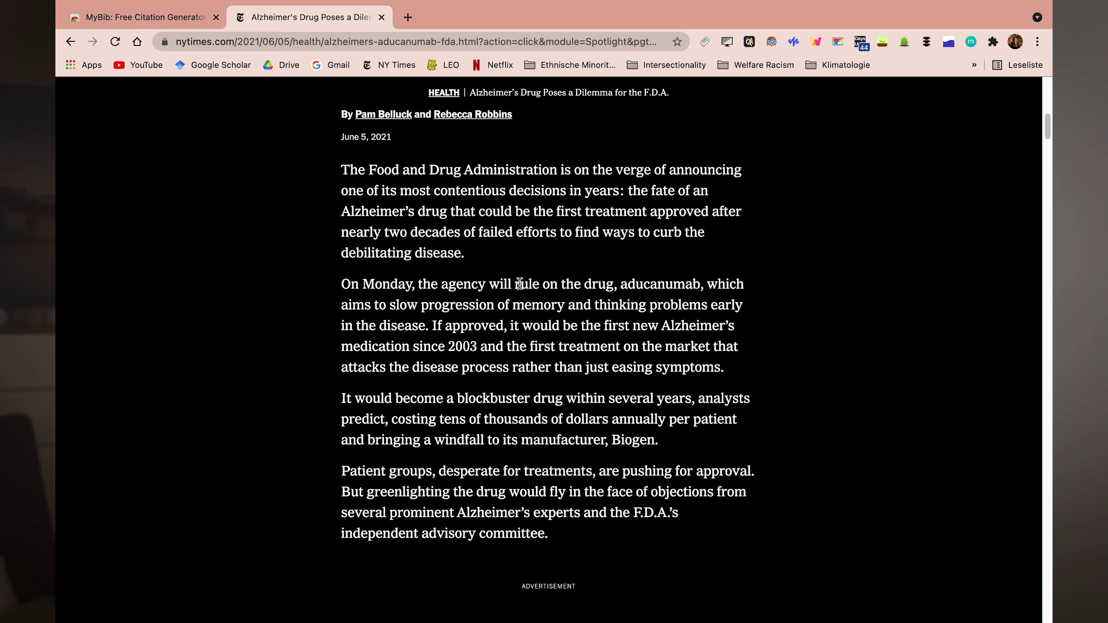
scroll(520, 286, down, 3)
scroll(521, 283, down, 9)
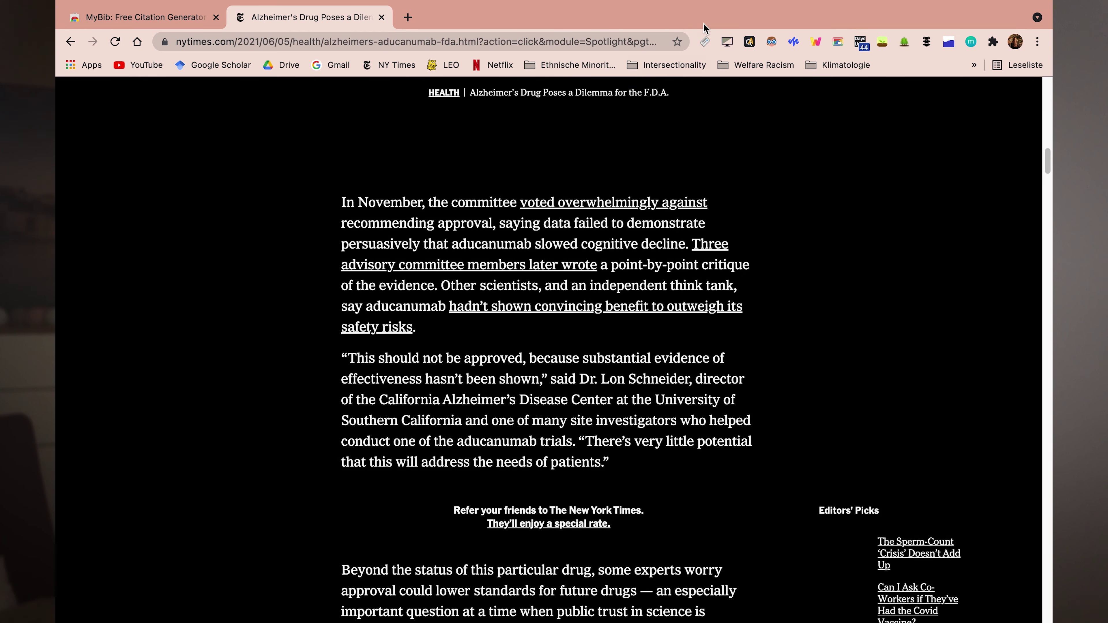
click(749, 42)
click(721, 97)
click(726, 100)
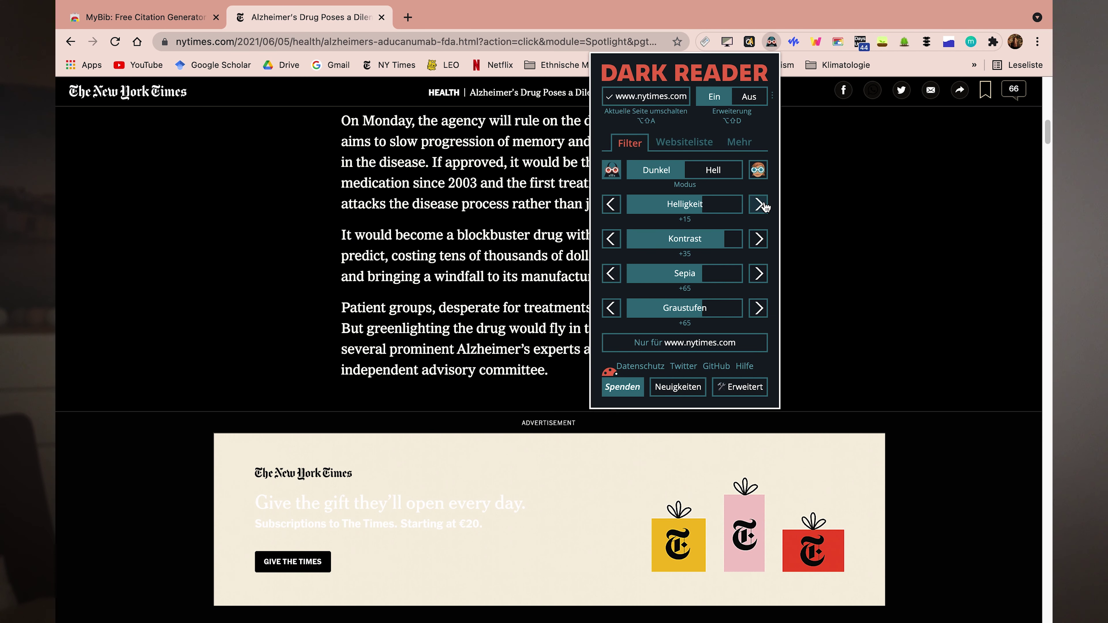
- Set Dark Reader brightness to +20, lower contrast, raise sepia and set grayscale to +45
click(760, 205)
drag(717, 239, 657, 241)
click(713, 275)
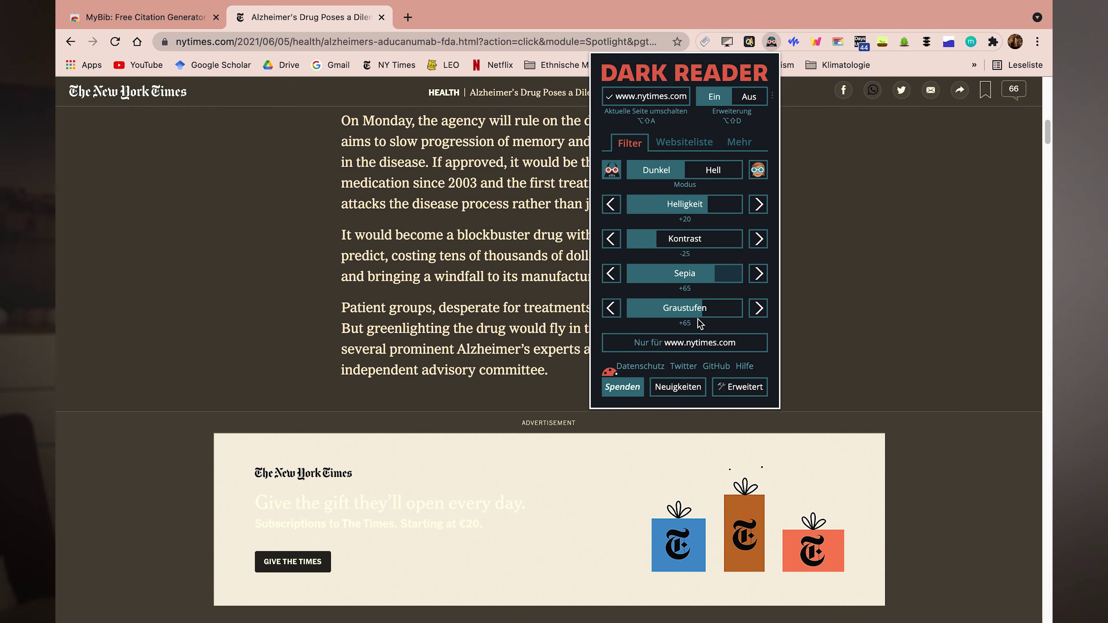
mouse_move(698, 309)
mouse_down()
mouse_move(742, 309)
mouse_move(680, 310)
mouse_up()
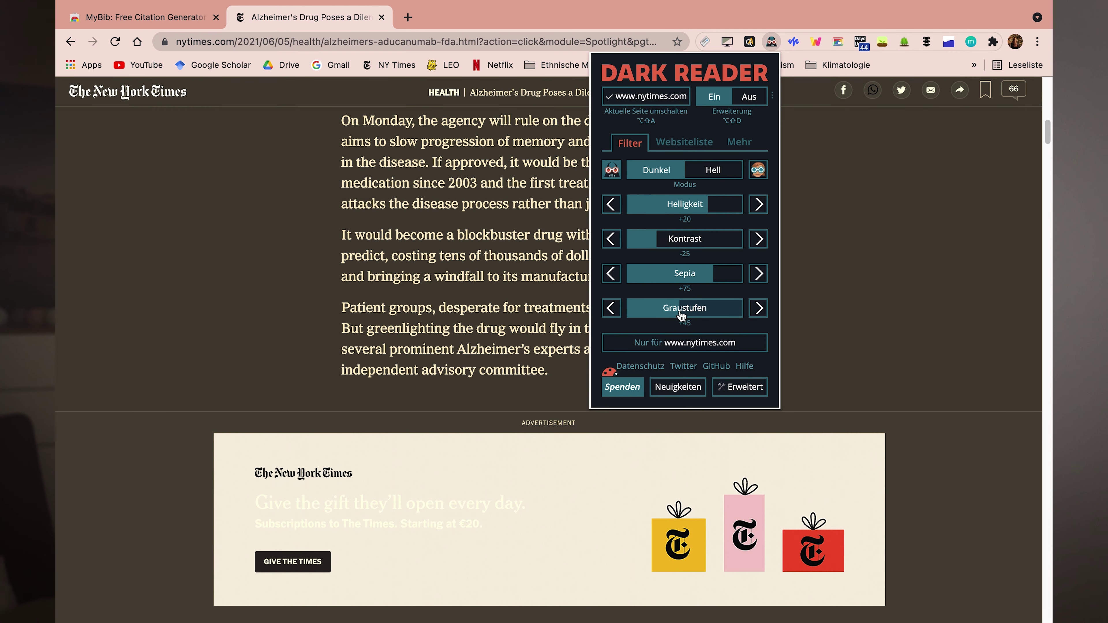
- Show Dark Reader's font and text-size options under Mehr, leaving the font as Herculanum
click(699, 148)
click(738, 144)
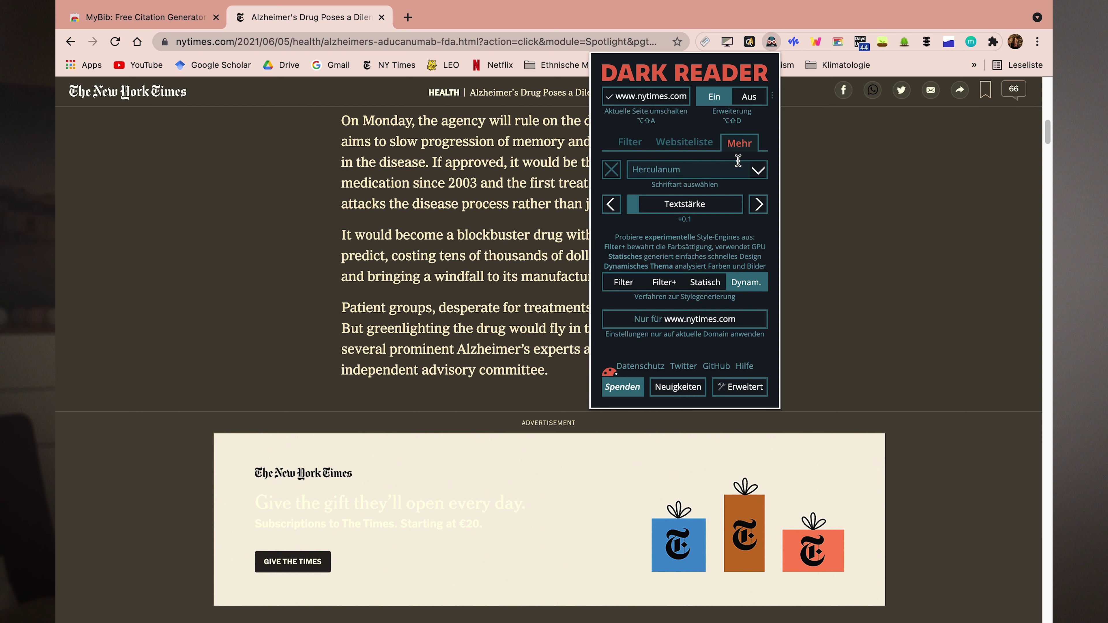
click(738, 161)
click(693, 191)
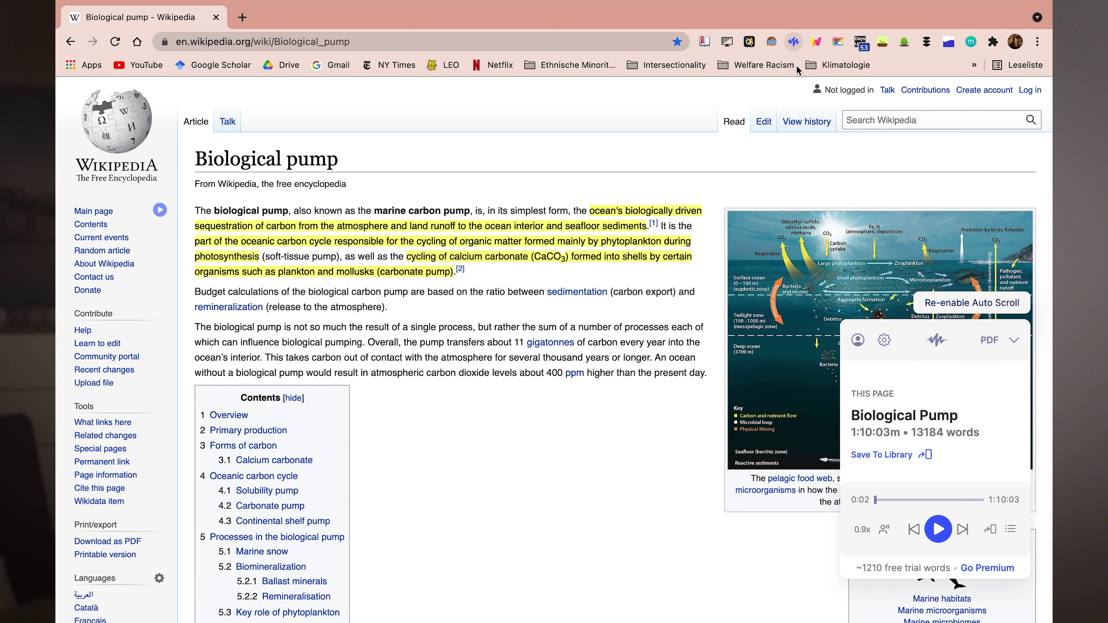
- Keep the English male voice in Speechify's settings and start reading the Biological pump article
click(884, 343)
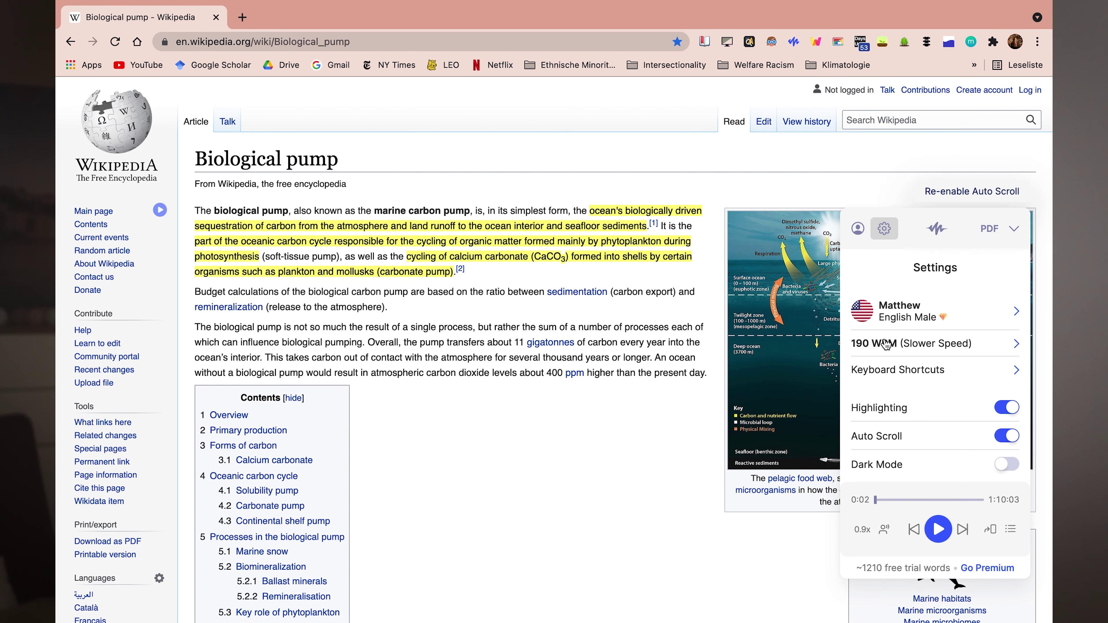
click(921, 322)
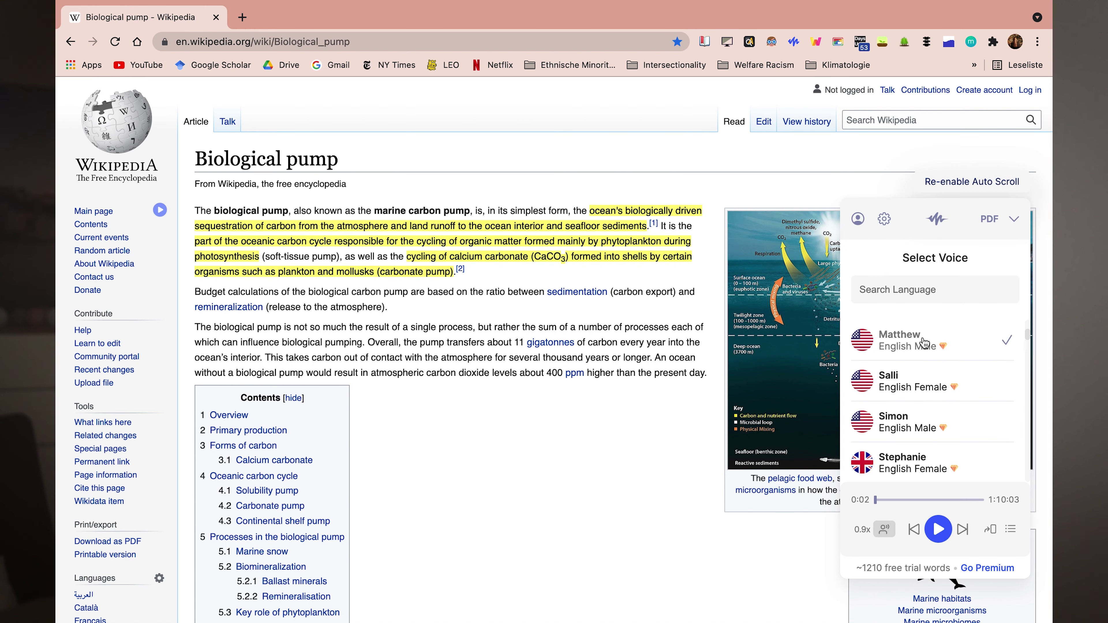
click(938, 530)
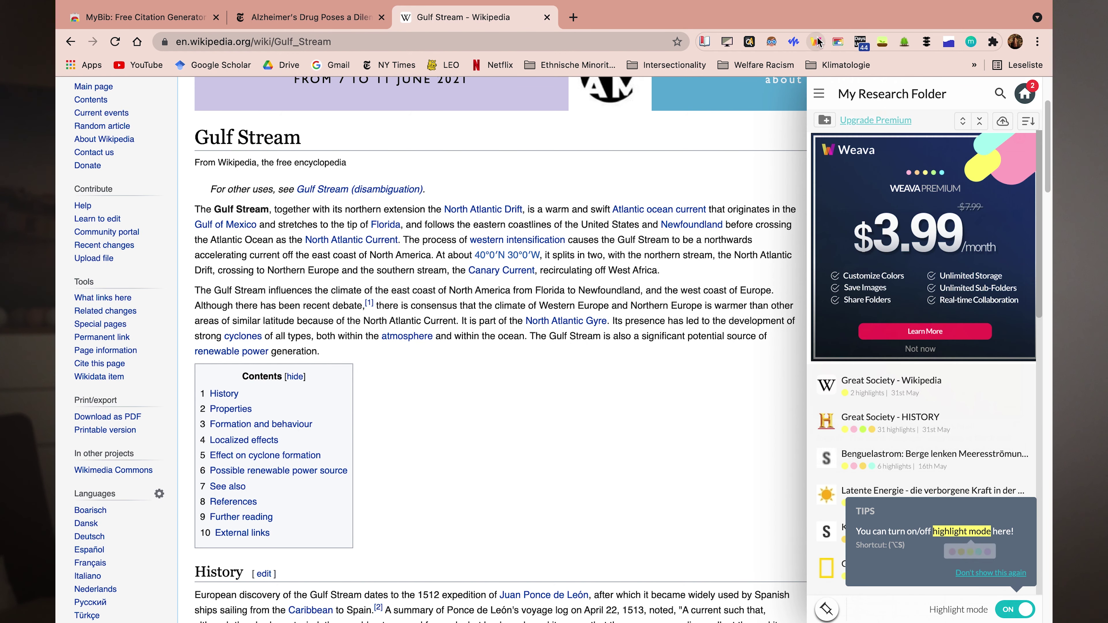
click(817, 42)
- Highlight 'warm and swift' through 'North Atlantic Current' in yellow and attach an 'Important!' note
scroll(342, 205, down, 2)
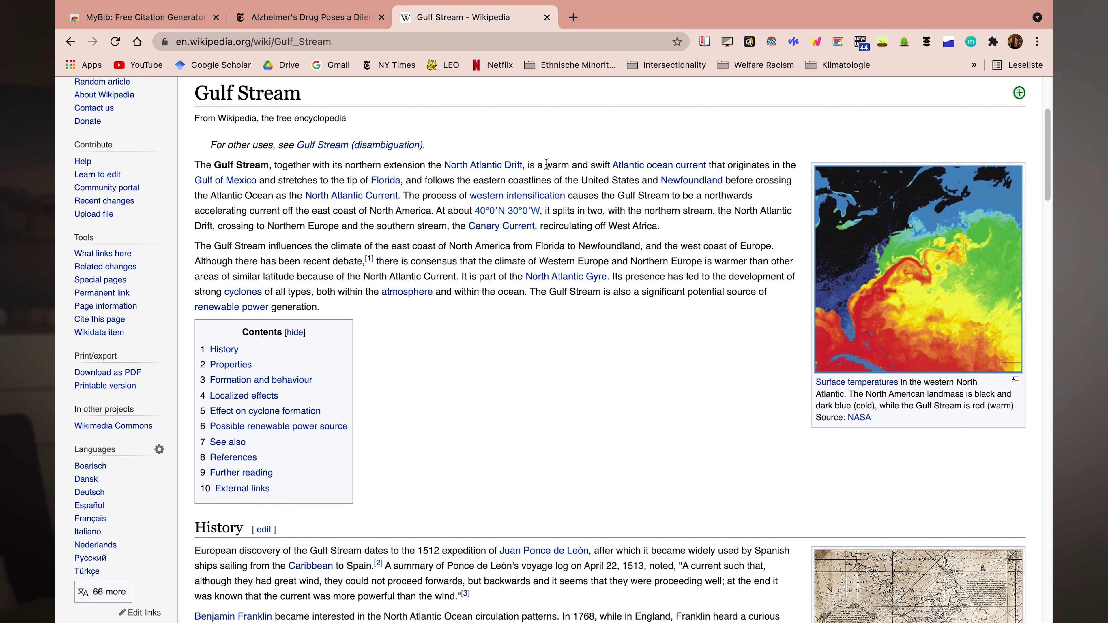
drag(547, 165, 371, 173)
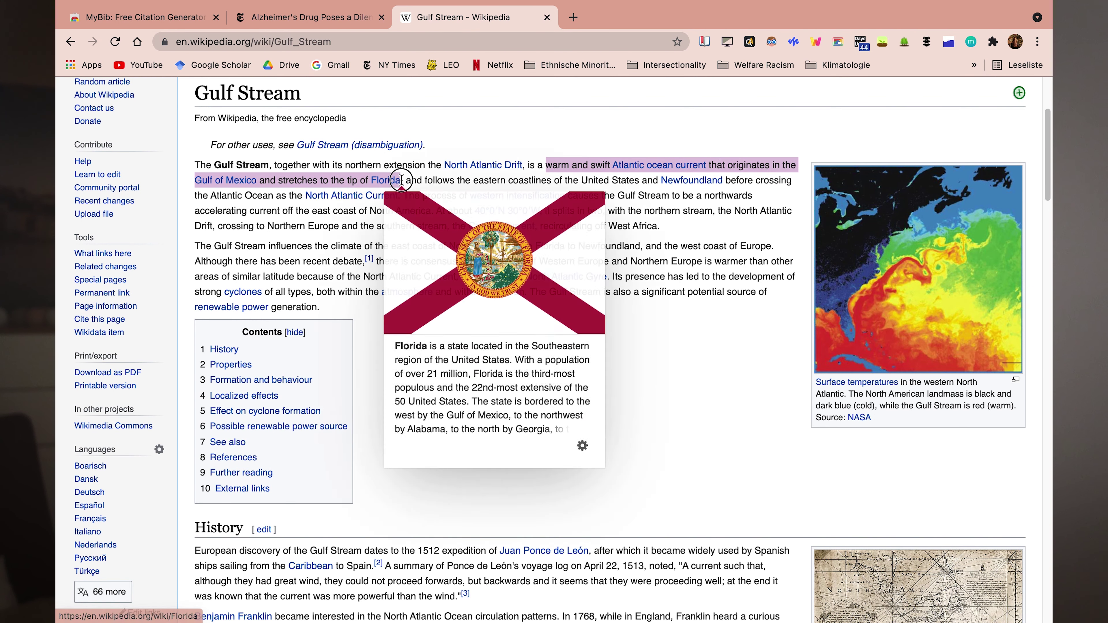
drag(547, 165, 391, 193)
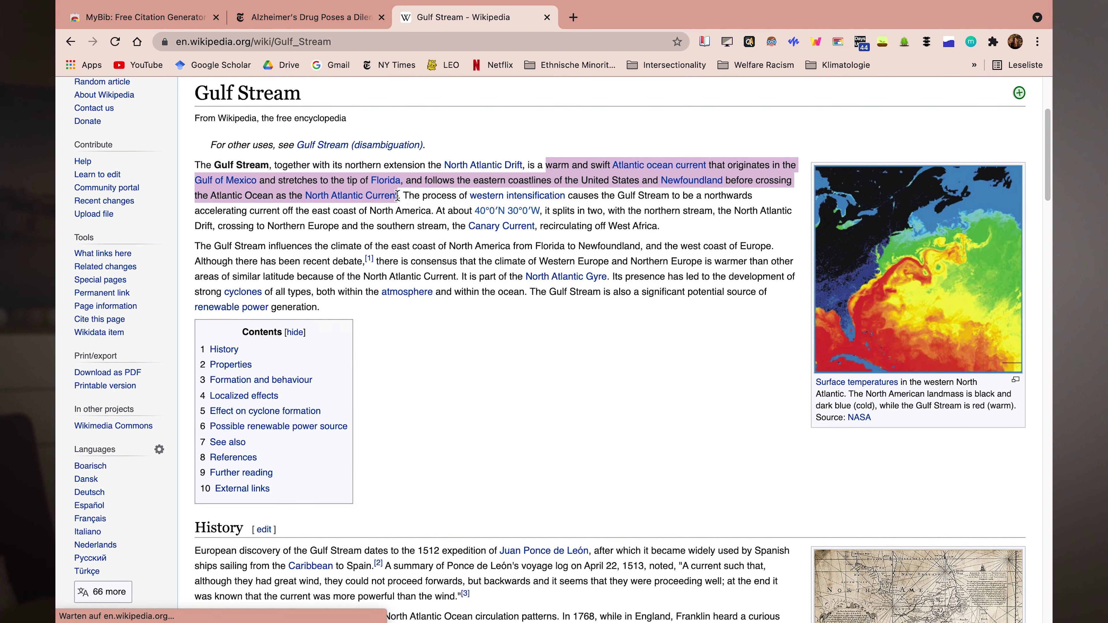
click(401, 225)
click(430, 179)
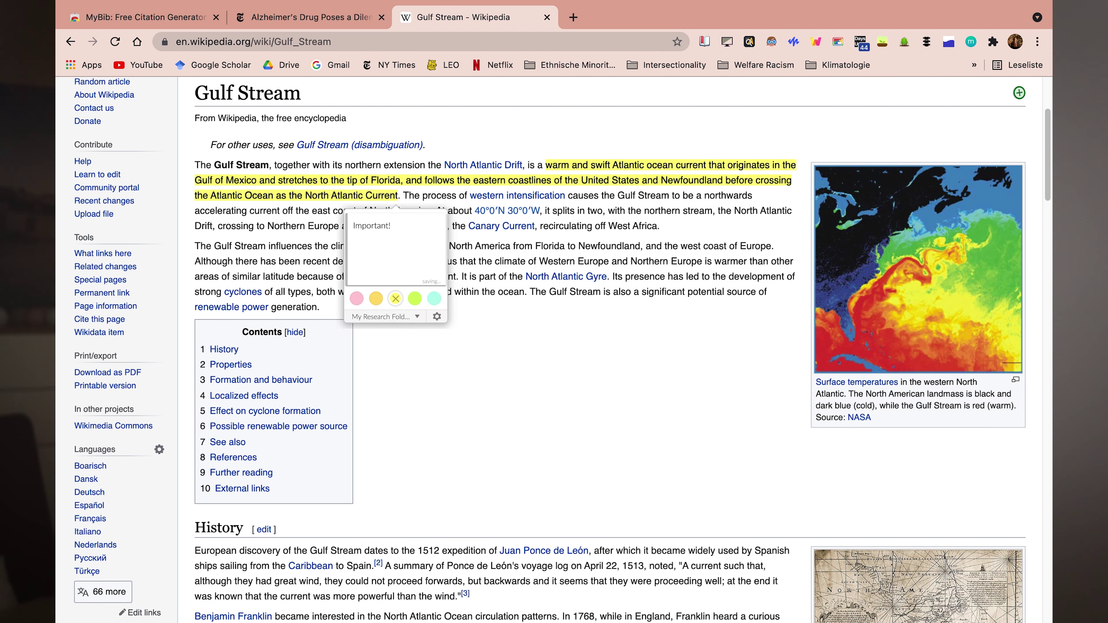
click(487, 347)
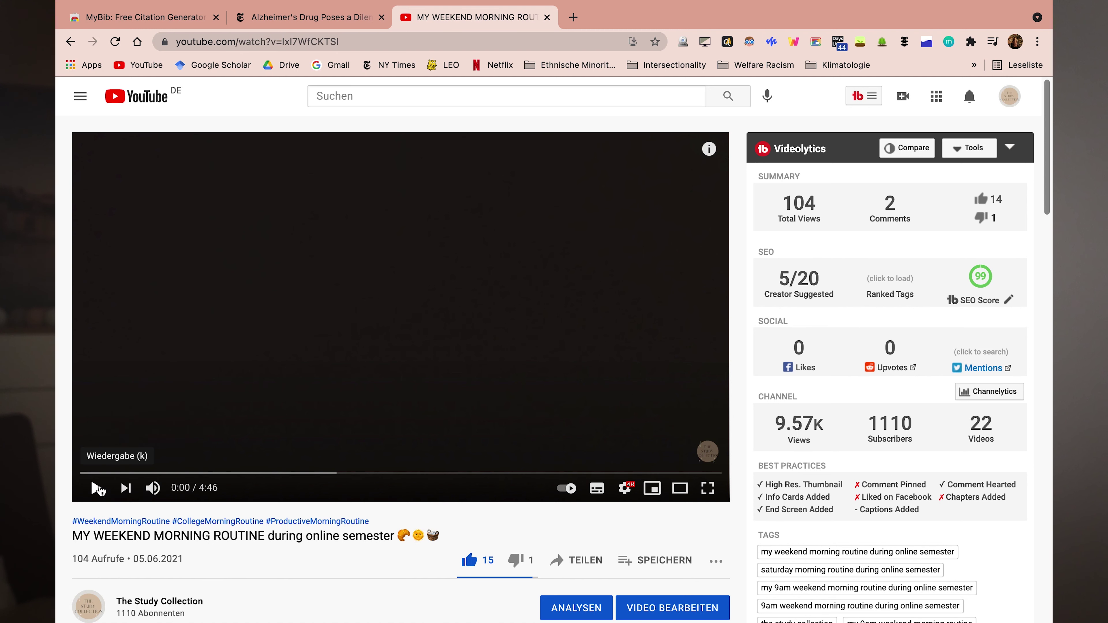
- Pop the morning-routine video into Picture-in-Picture and keep it playing over Calendar
click(815, 41)
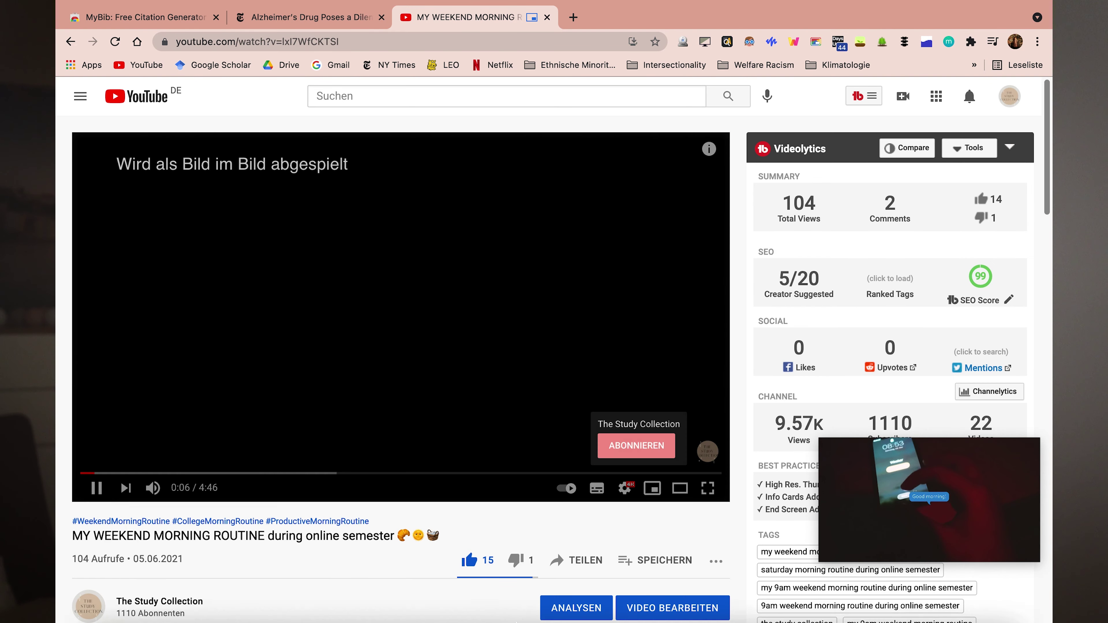
click(438, 599)
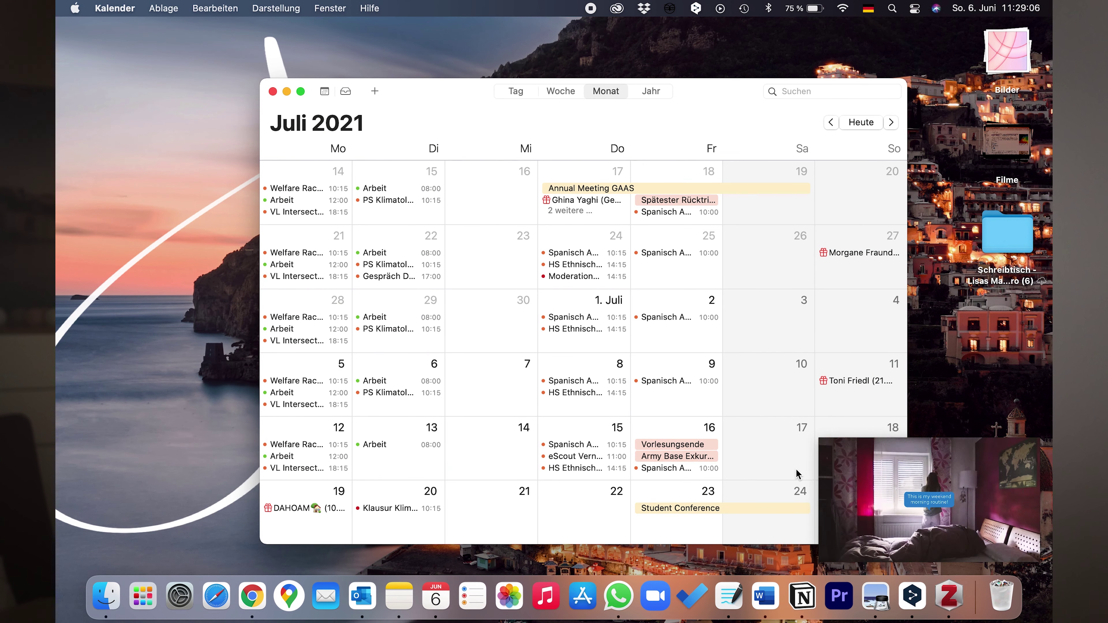
scroll(743, 415, down, 2)
scroll(744, 419, down, 2)
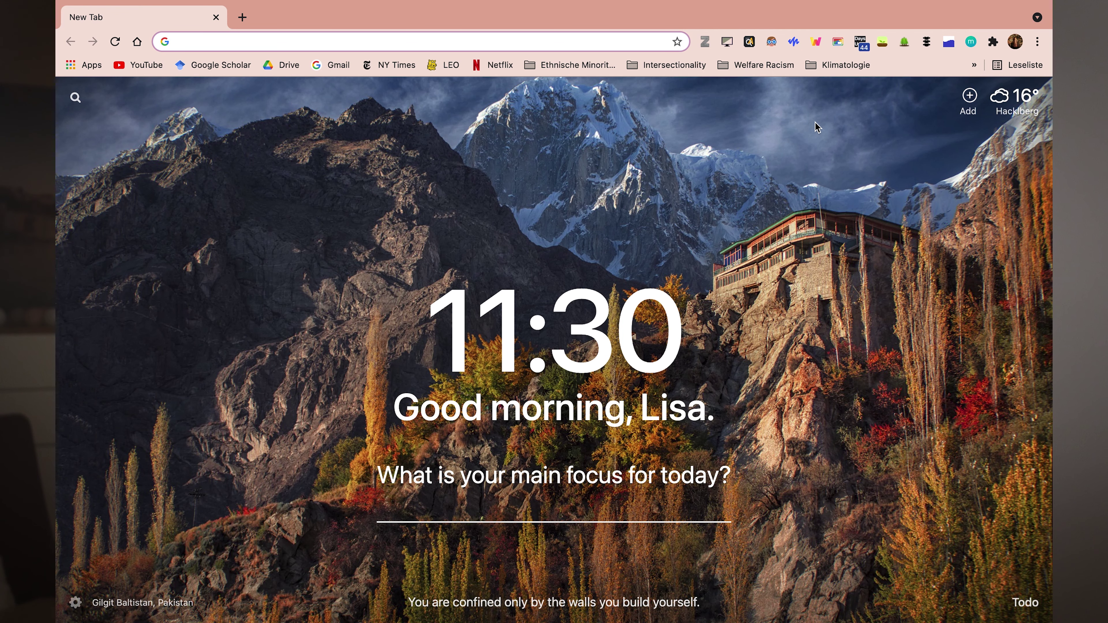
- Show the Days Until countdown of 40 days to semester end and open its 16.07.2021 date picker
click(861, 48)
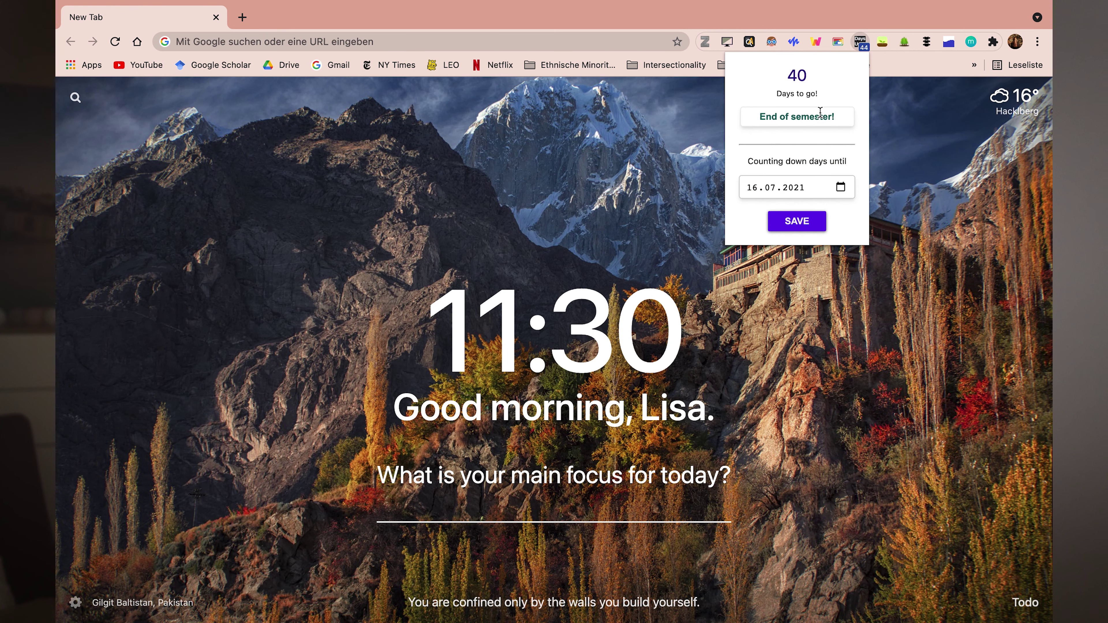
click(840, 188)
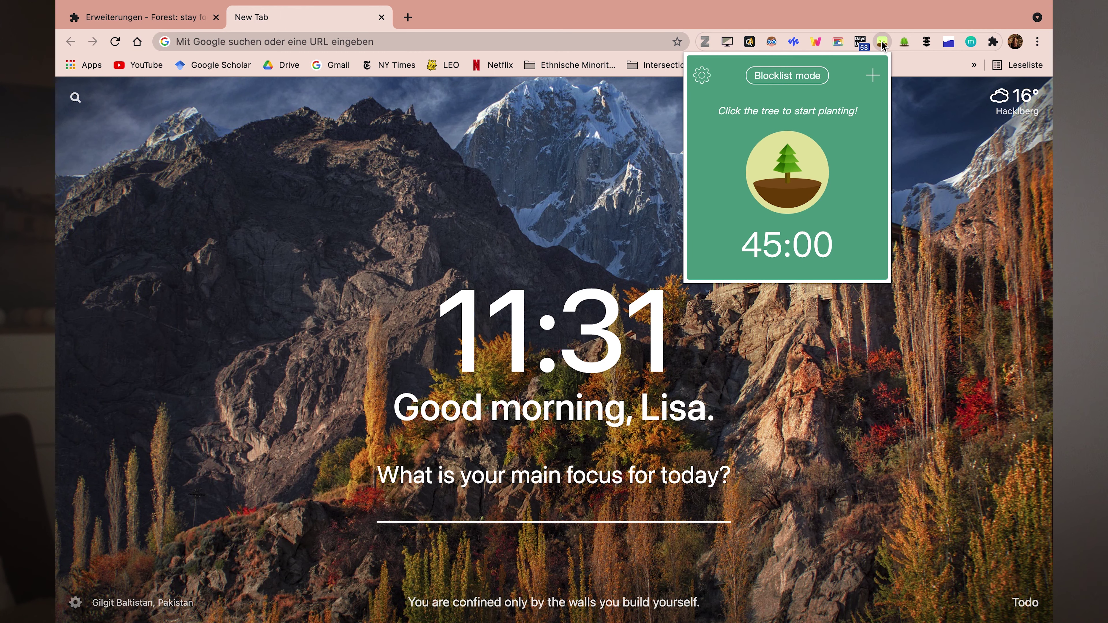
- Browse the Forest tree species and lengthen the focus session to 55:00
click(851, 176)
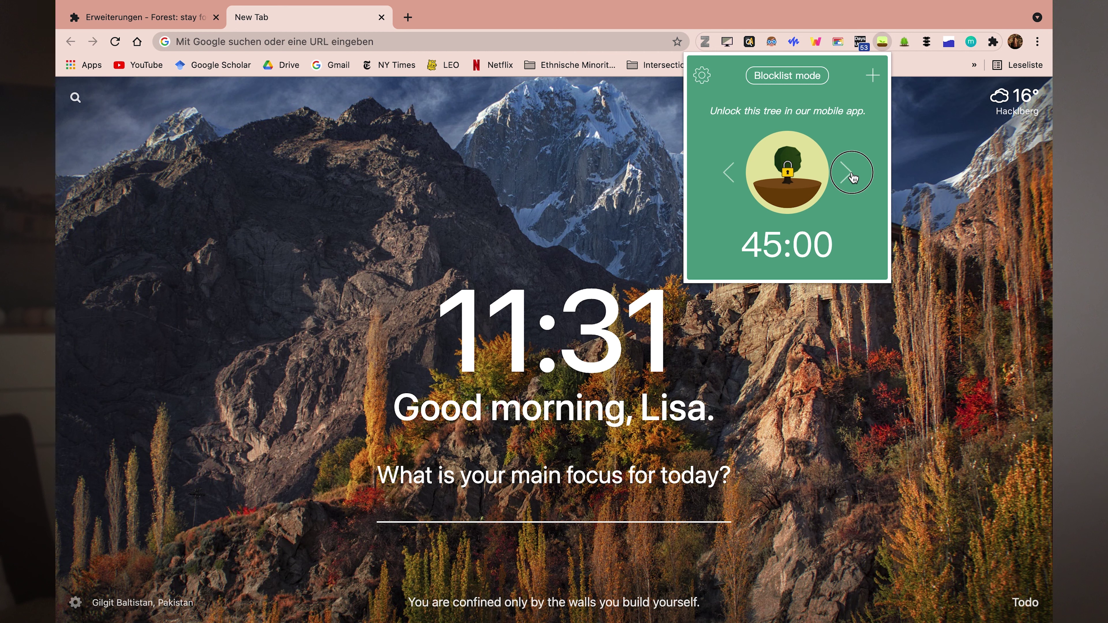
click(852, 176)
click(736, 173)
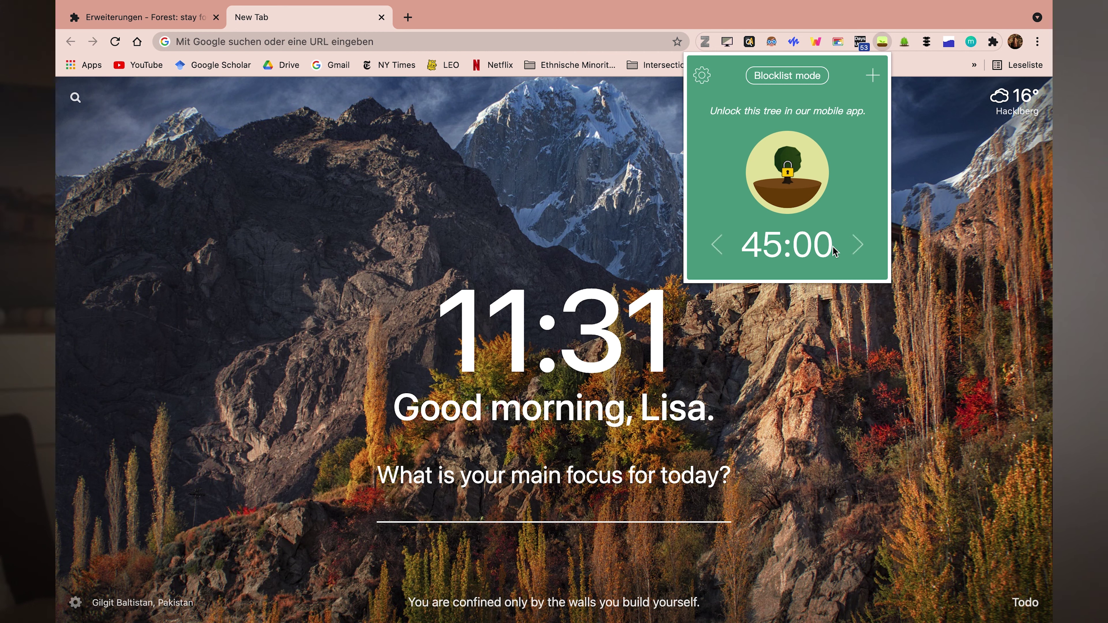
click(857, 245)
click(857, 245)
- Toggle allowlist mode and back to blocklist, then view the blocked facebook, reddit and youtube sites
click(752, 81)
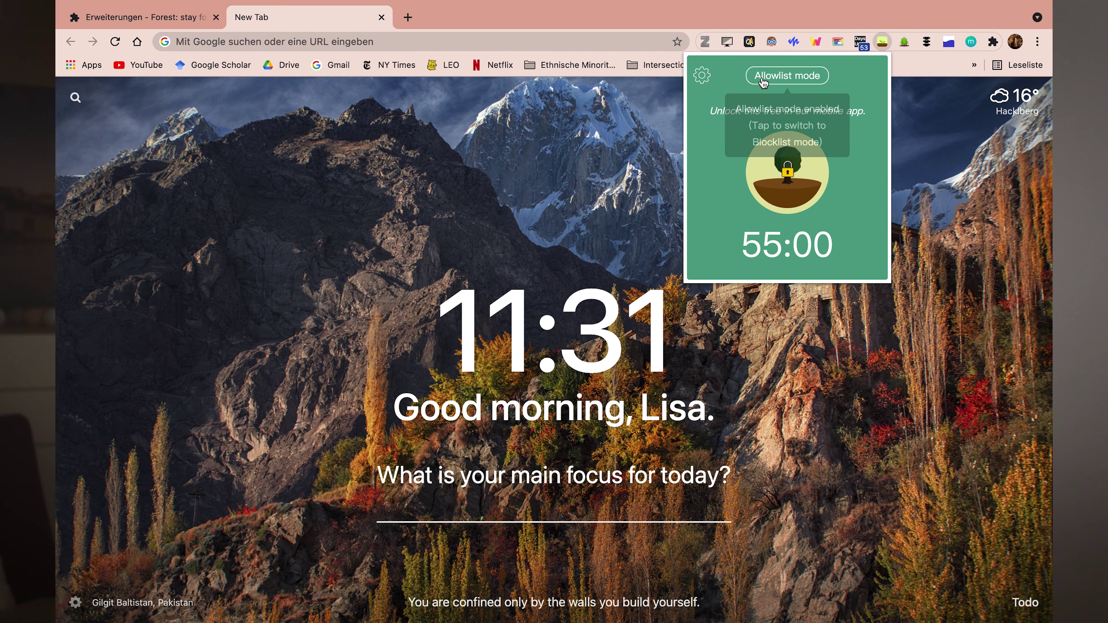
click(752, 81)
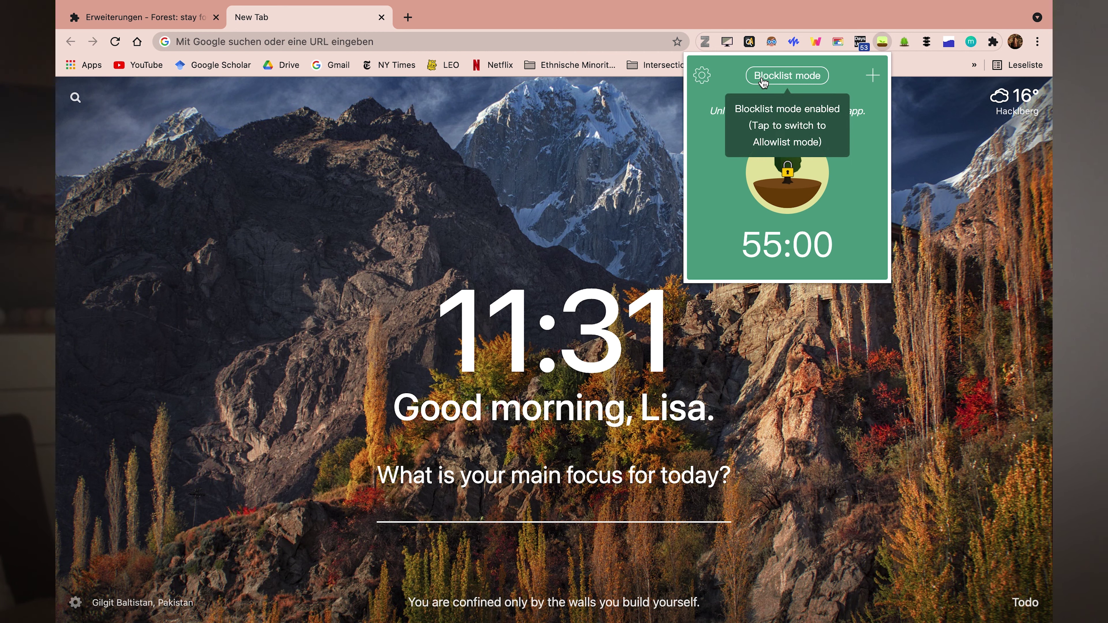
click(703, 78)
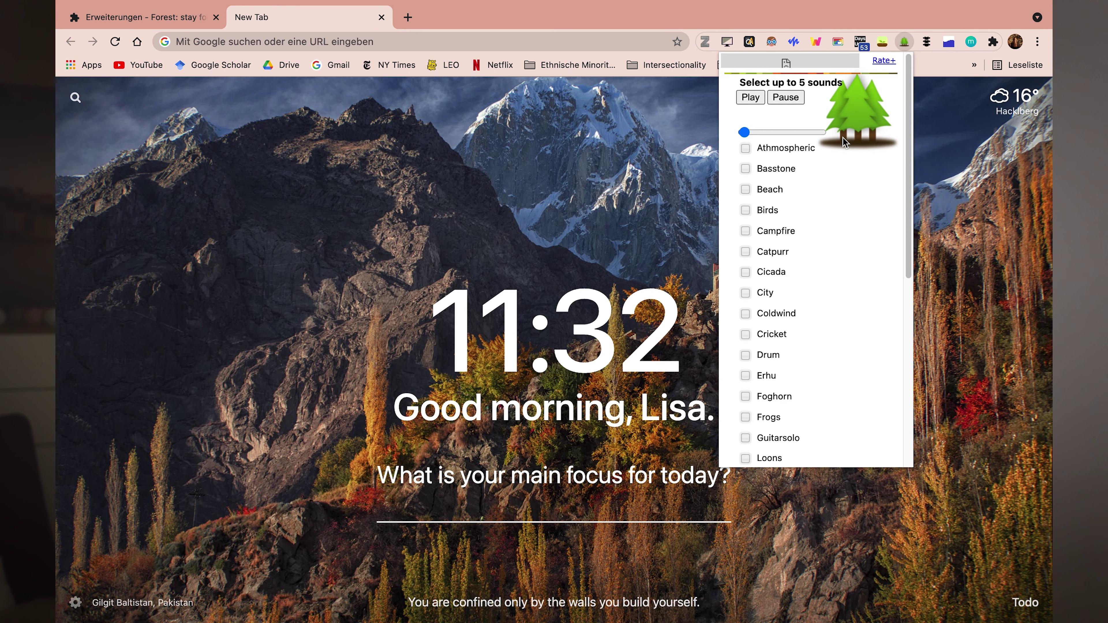
- Nudge the ambient volume up and add Beach and Campfire to the sound mix
drag(744, 132, 755, 133)
click(750, 191)
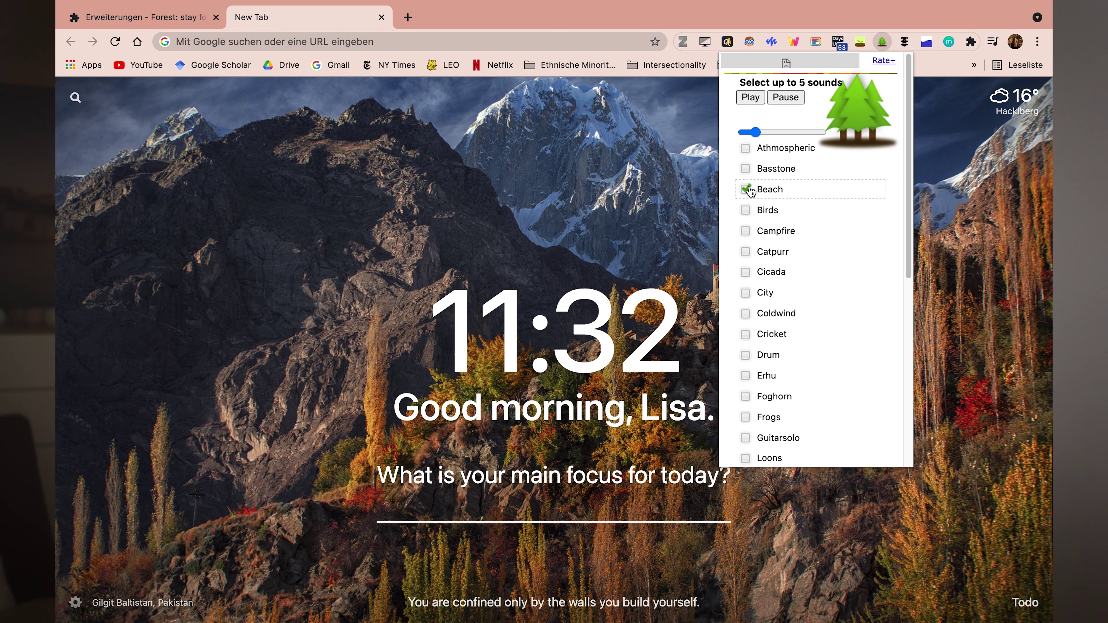
click(747, 232)
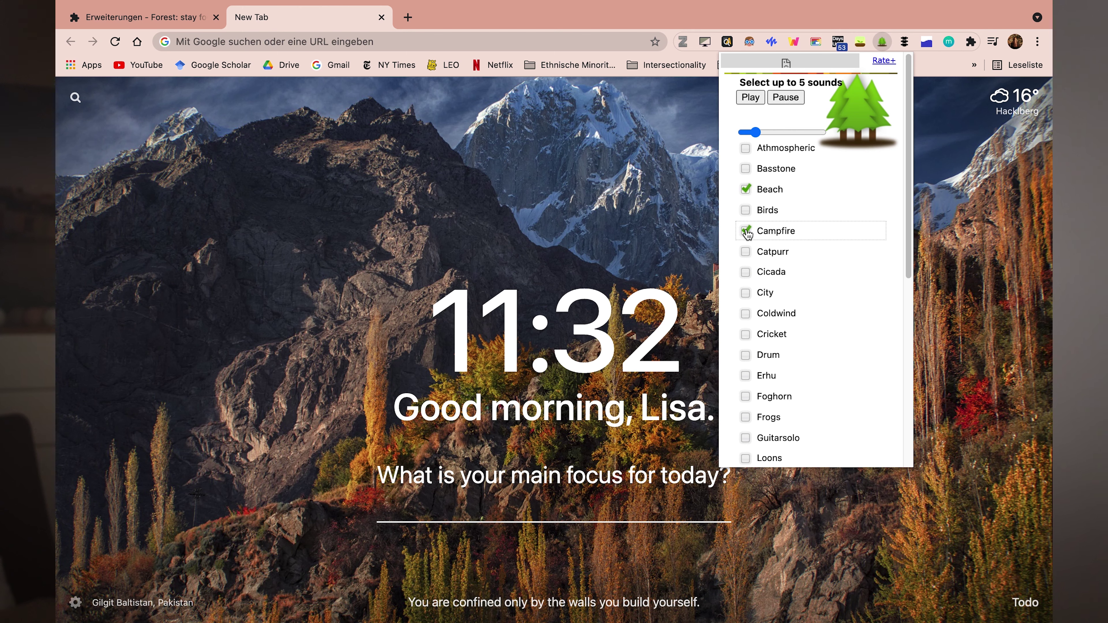
scroll(774, 313, down, 3)
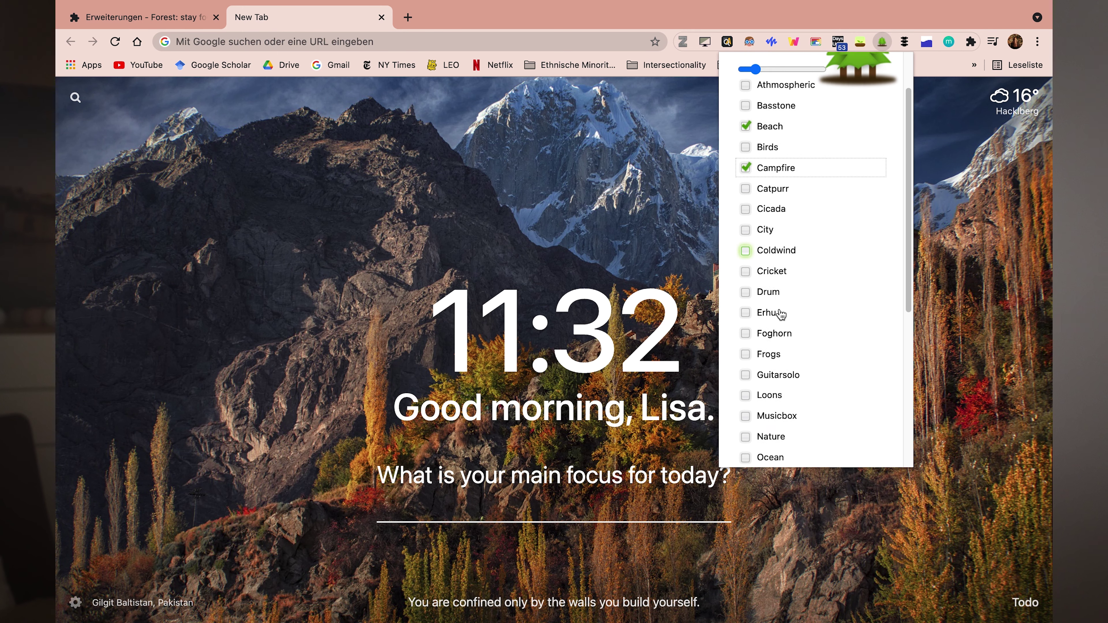
scroll(781, 314, down, 5)
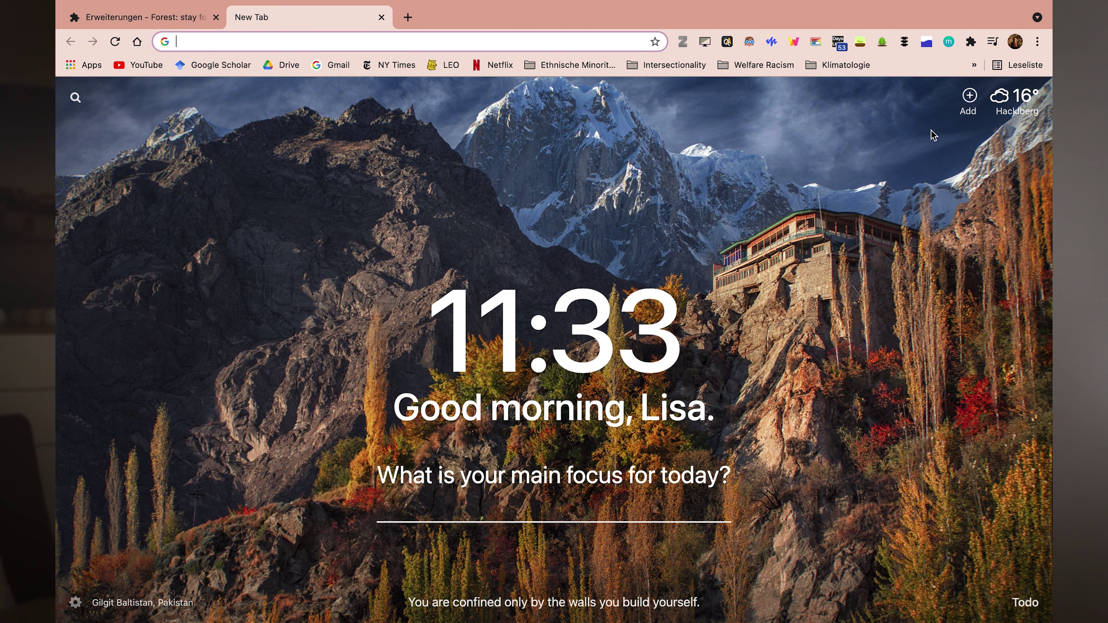
- Set the drink-water reminder to go off every 15 minutes
click(926, 43)
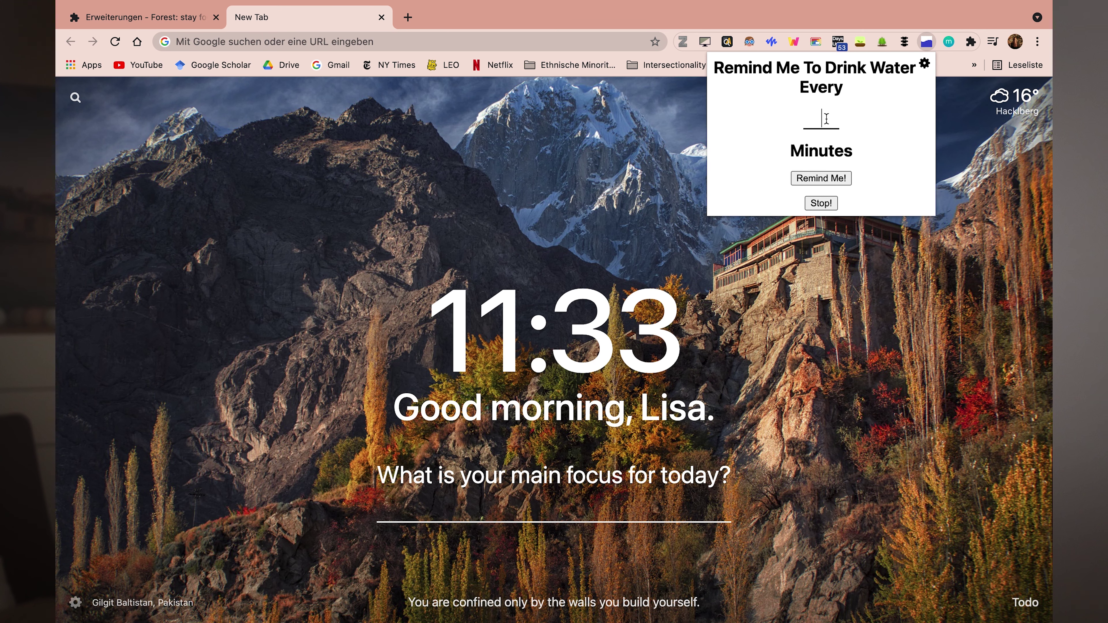
text(15)
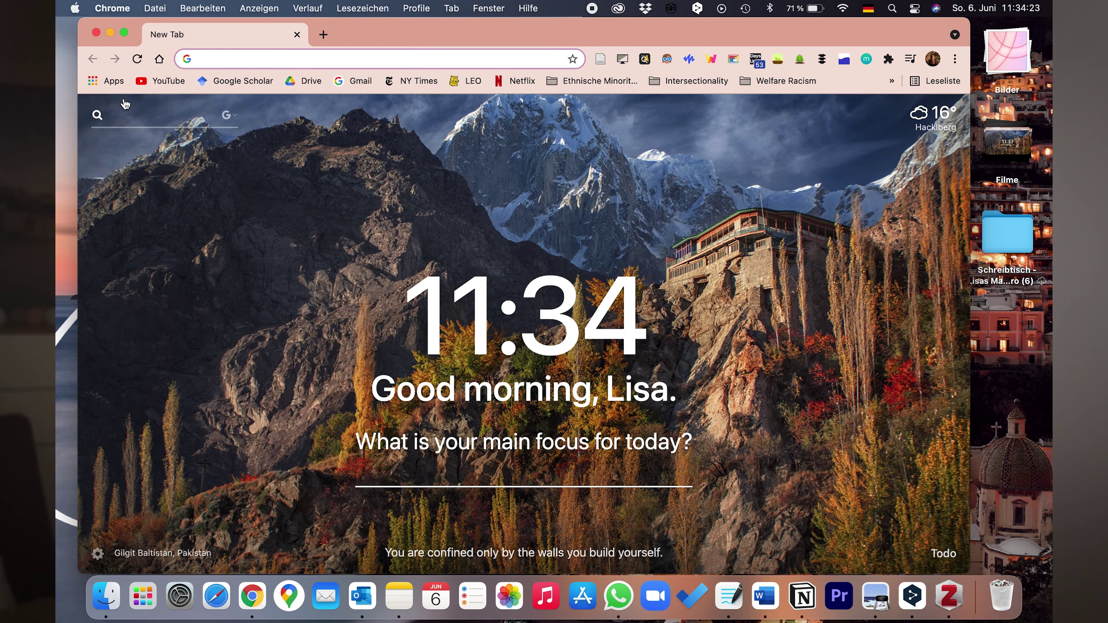
- Make the browser fill the screen and start the main focus as 'Film new YouTube i'
click(125, 32)
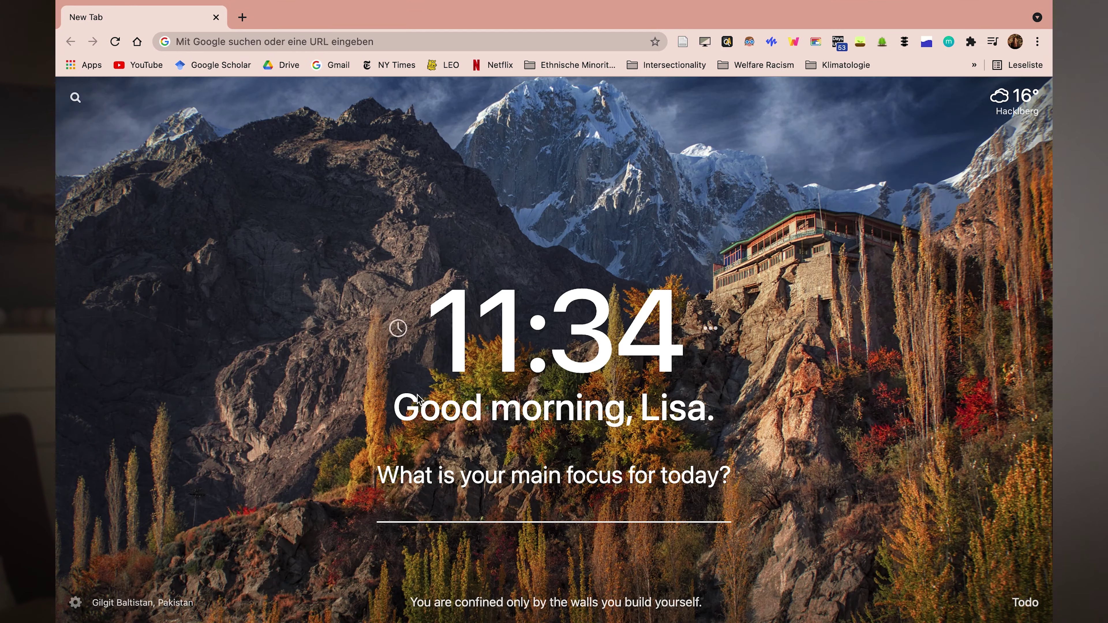
click(497, 509)
text(Film n)
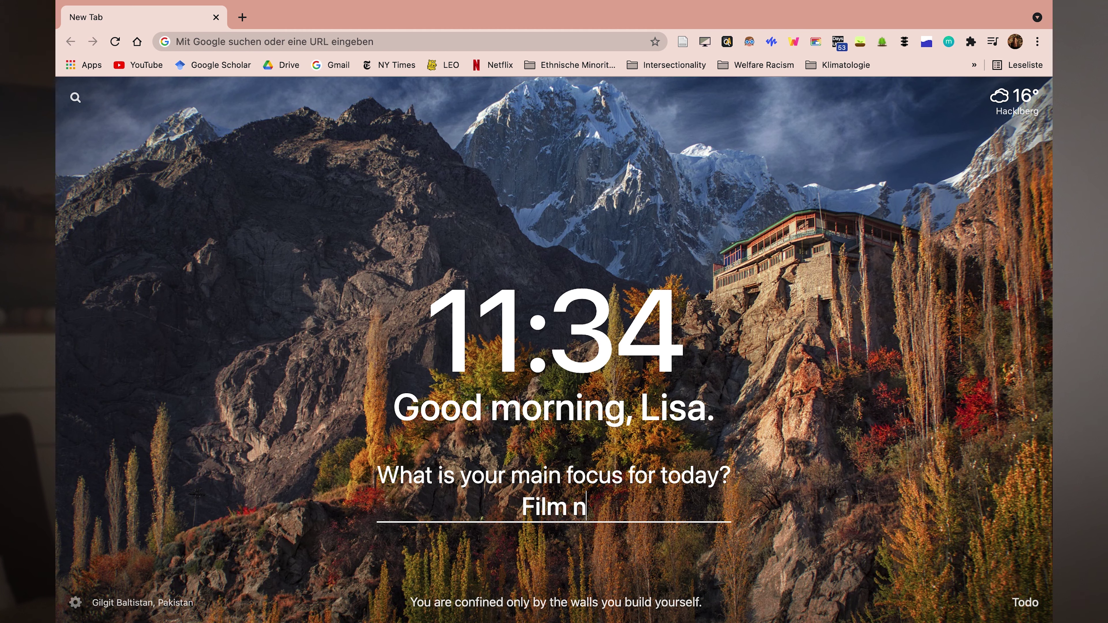
text(ew YouTube i)
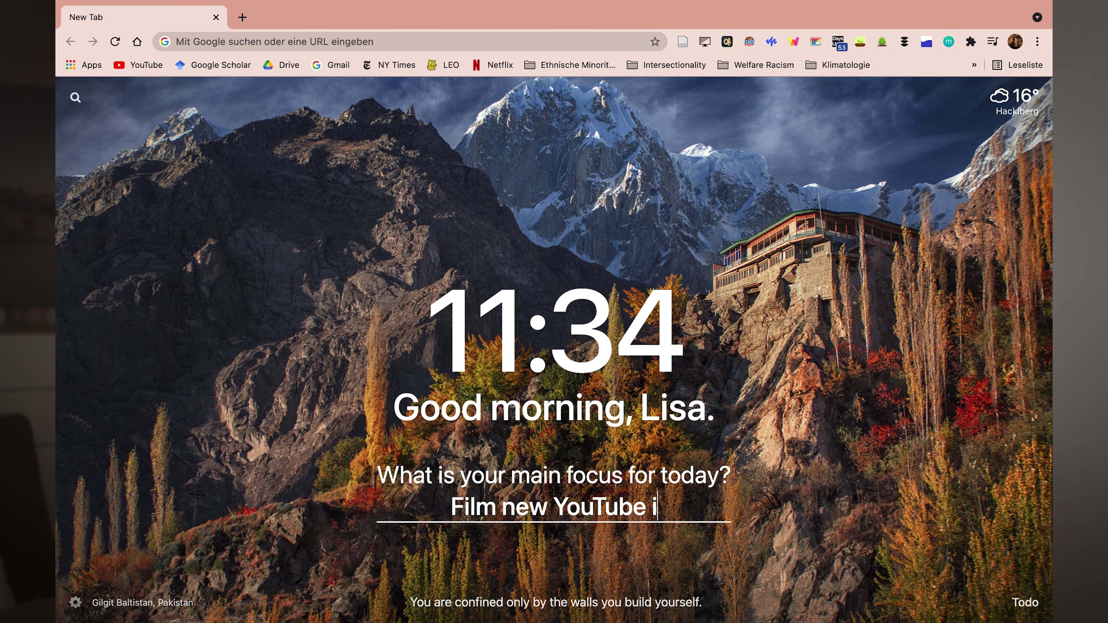
- Correct the main focus typo by replacing the trailing 'i' with 'v'
key(BackSpace)
text(v)
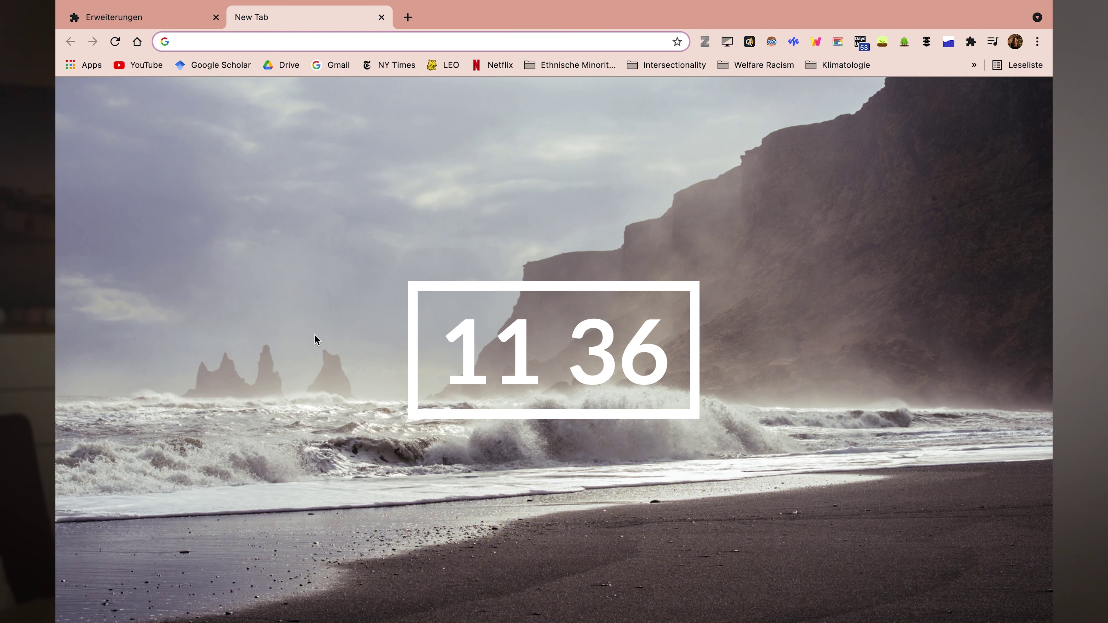